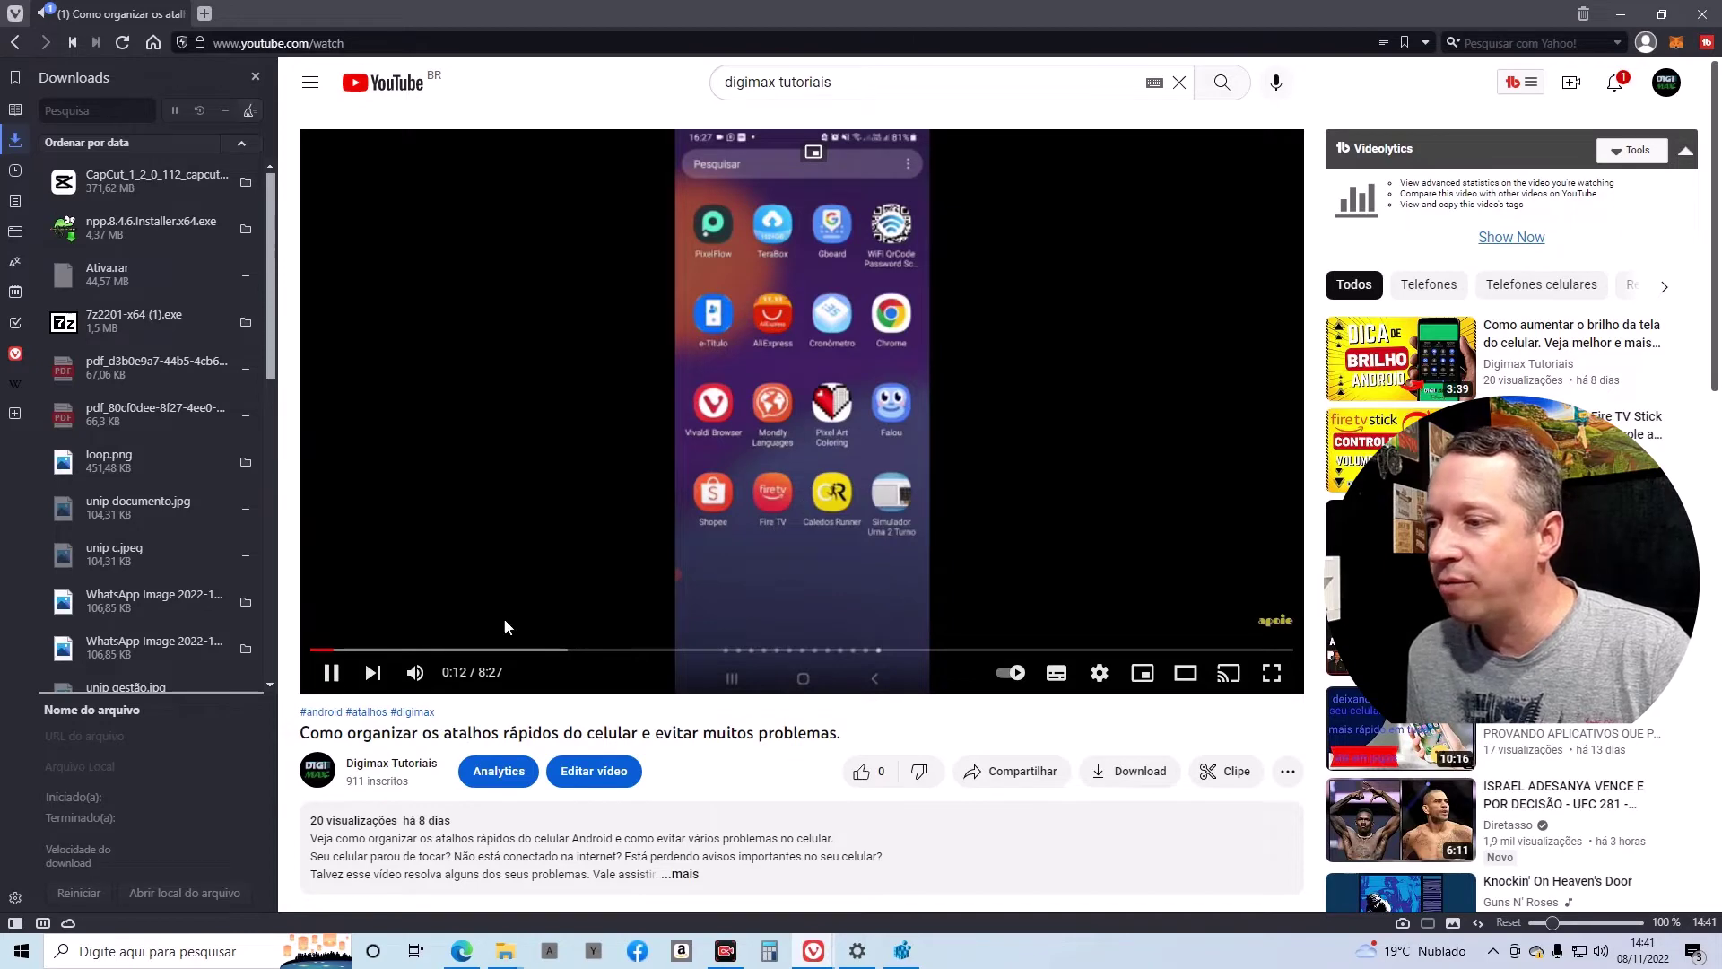
# Pause the video, minimise the browser, and open the computer's properties to check its system type.
pyautogui.click(332, 683)
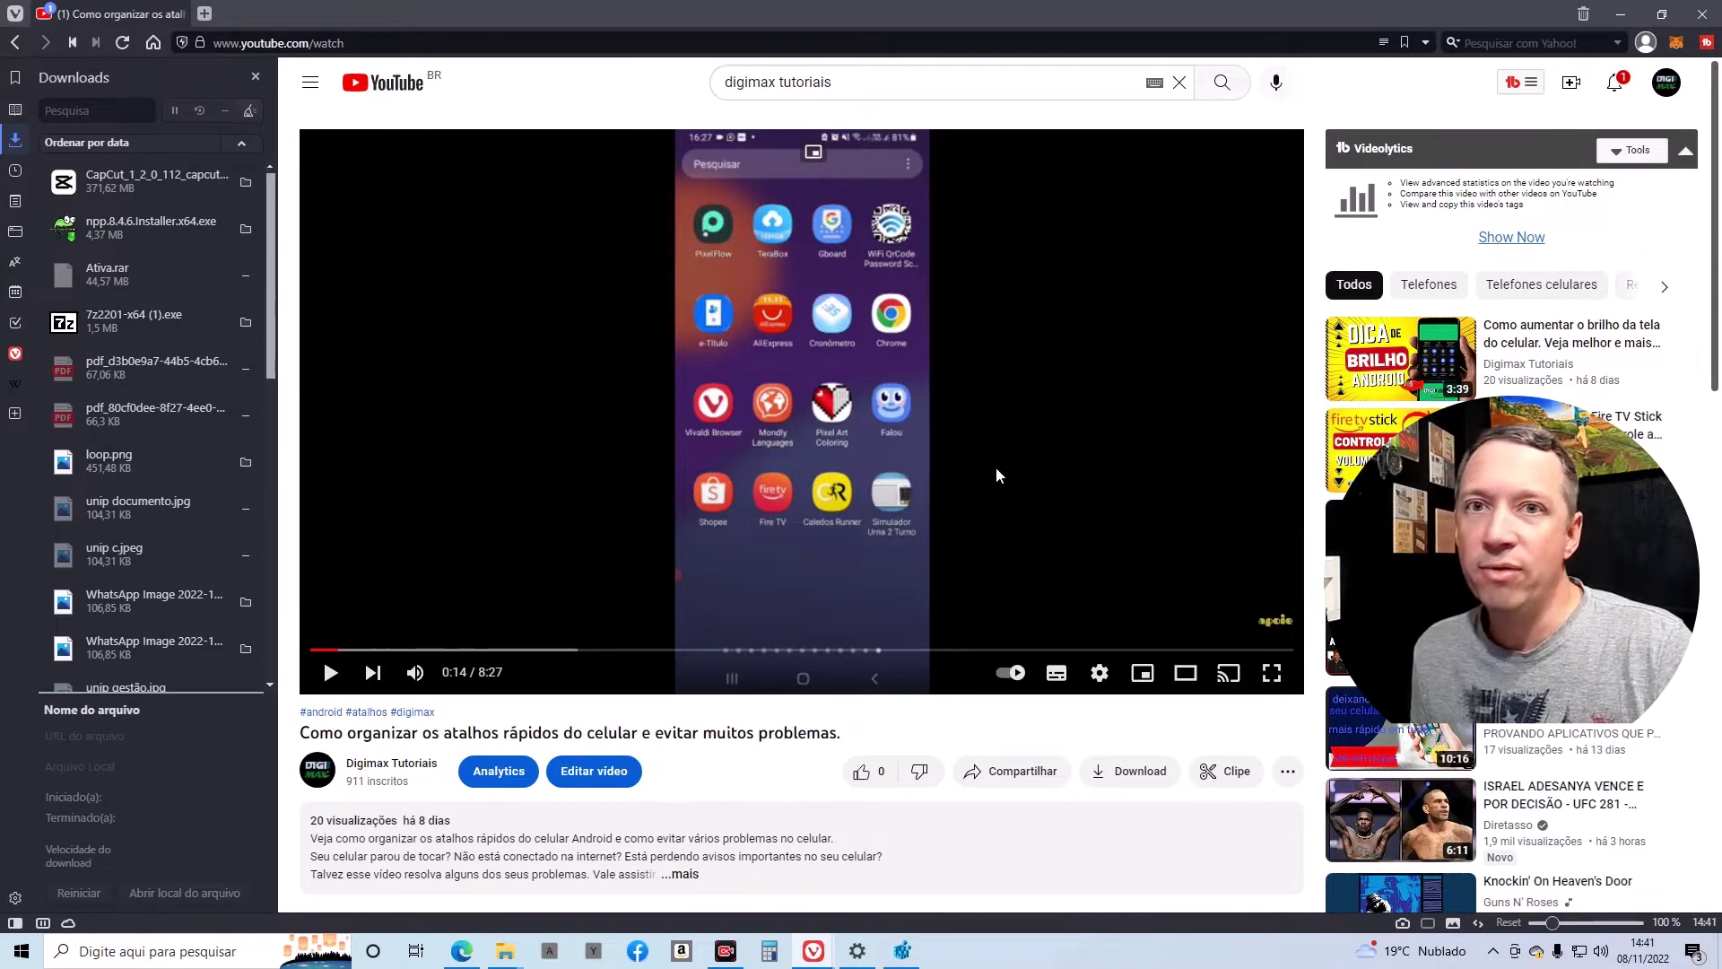
pyautogui.click(1623, 16)
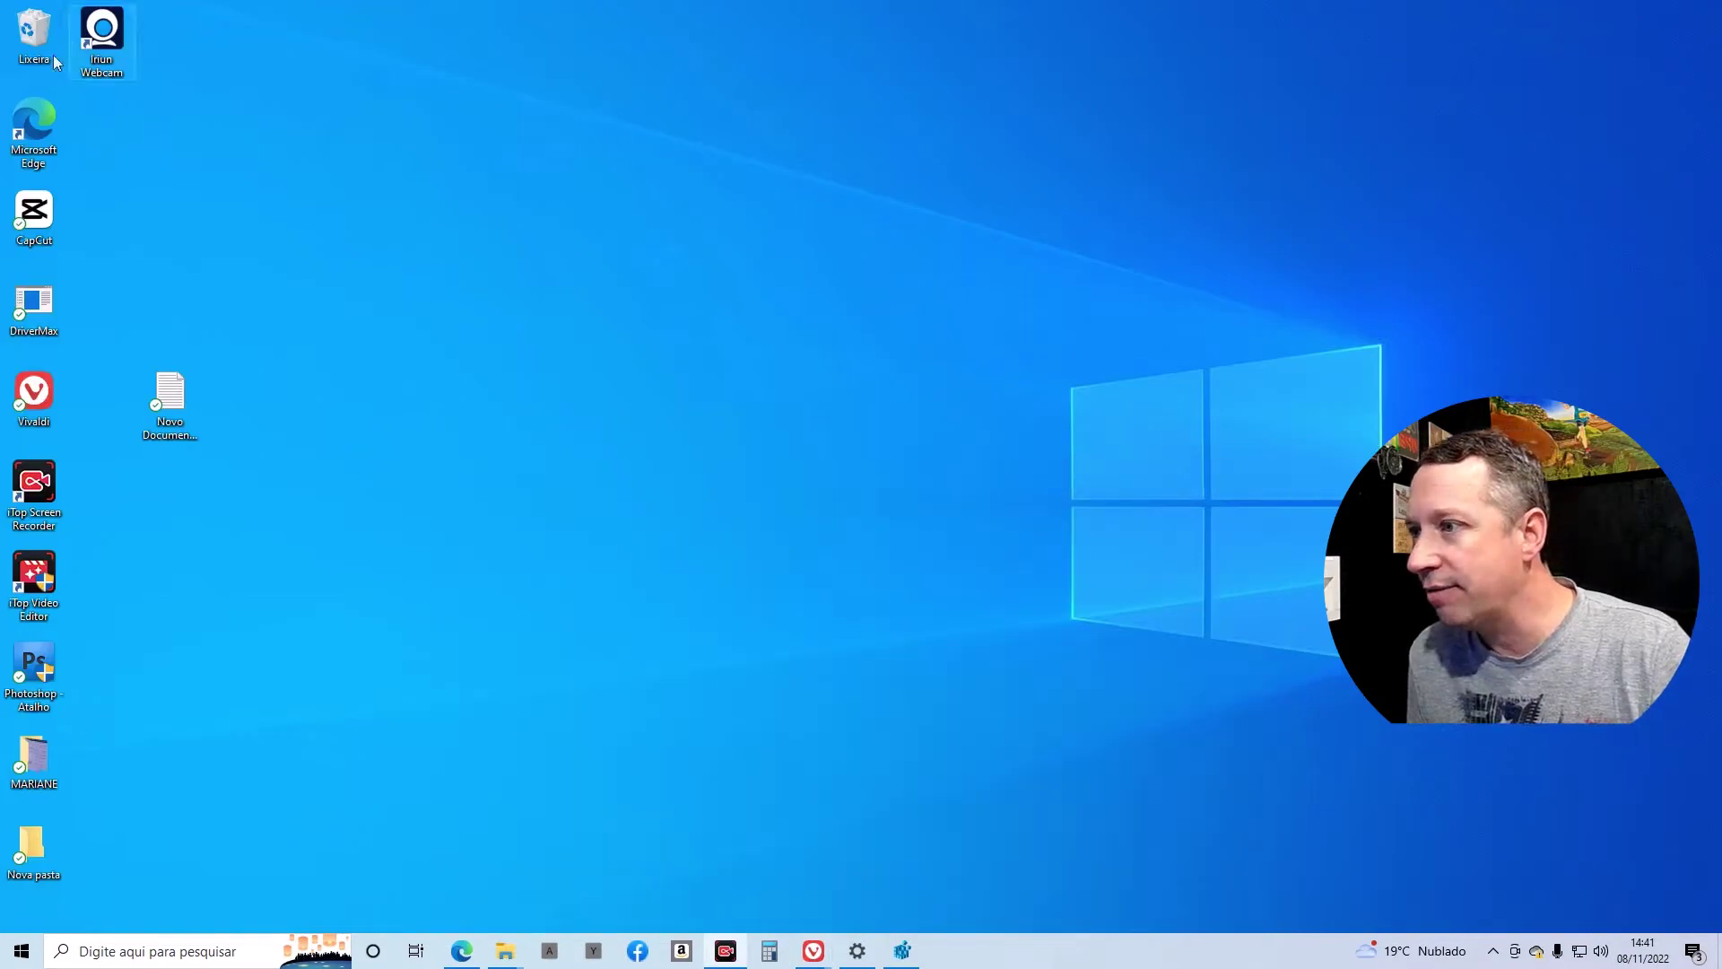
pyautogui.click(84, 950)
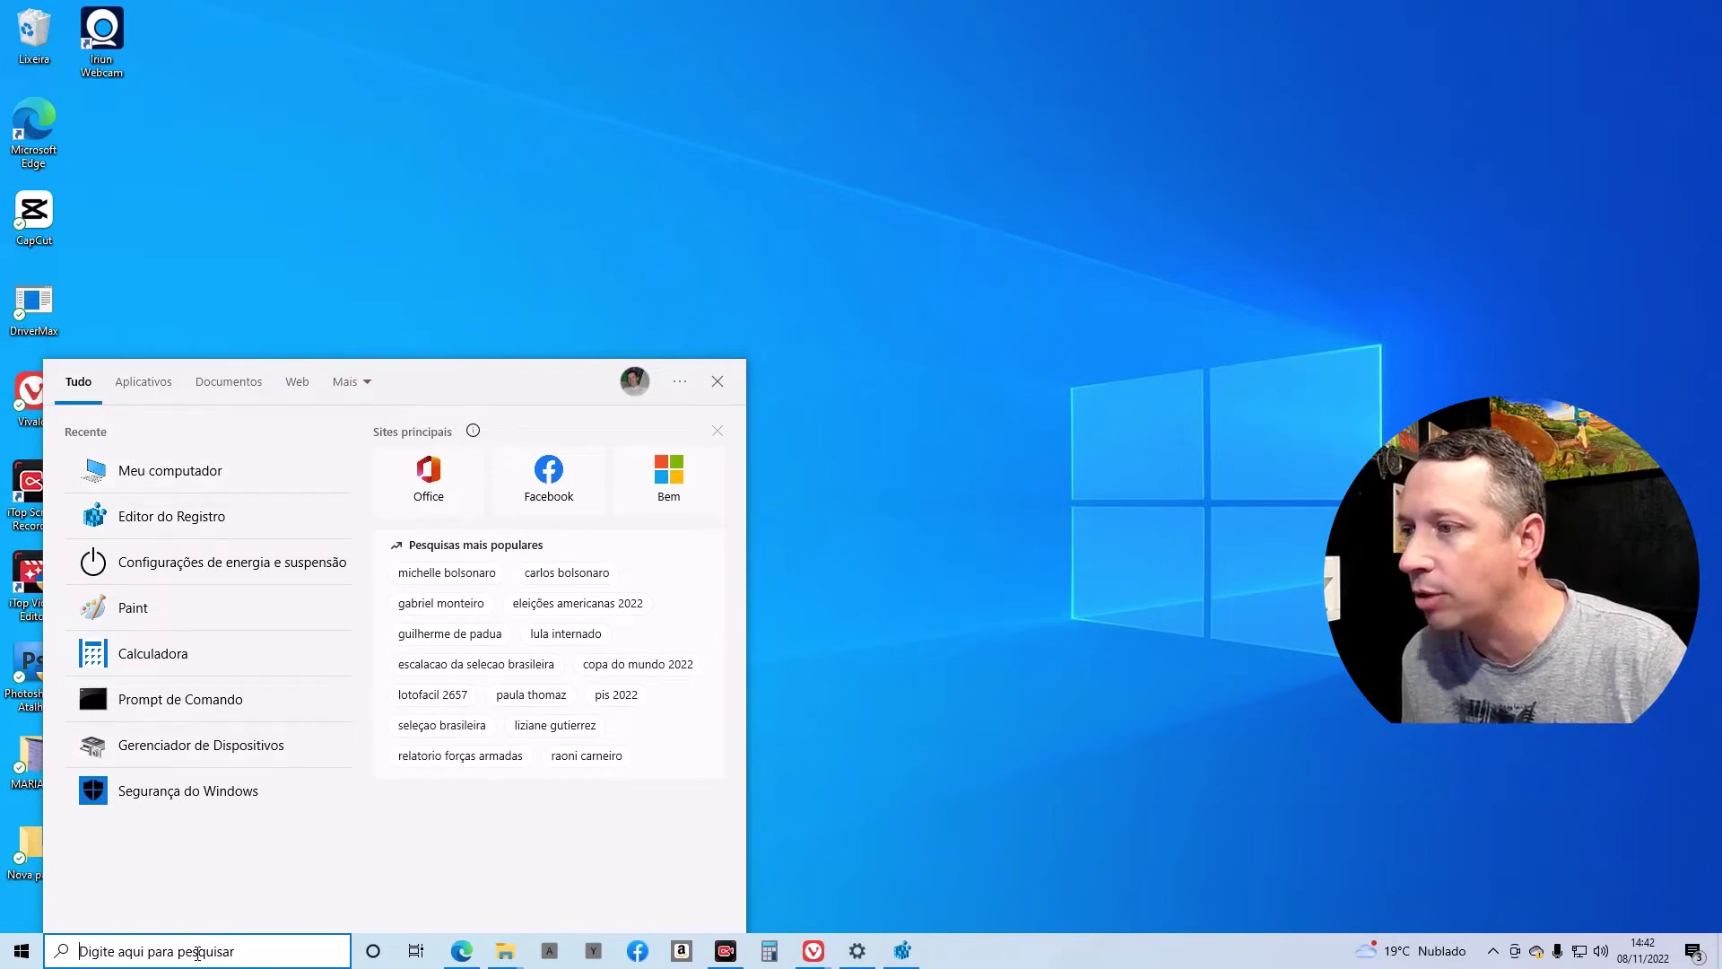
pyautogui.rightClick(125, 480)
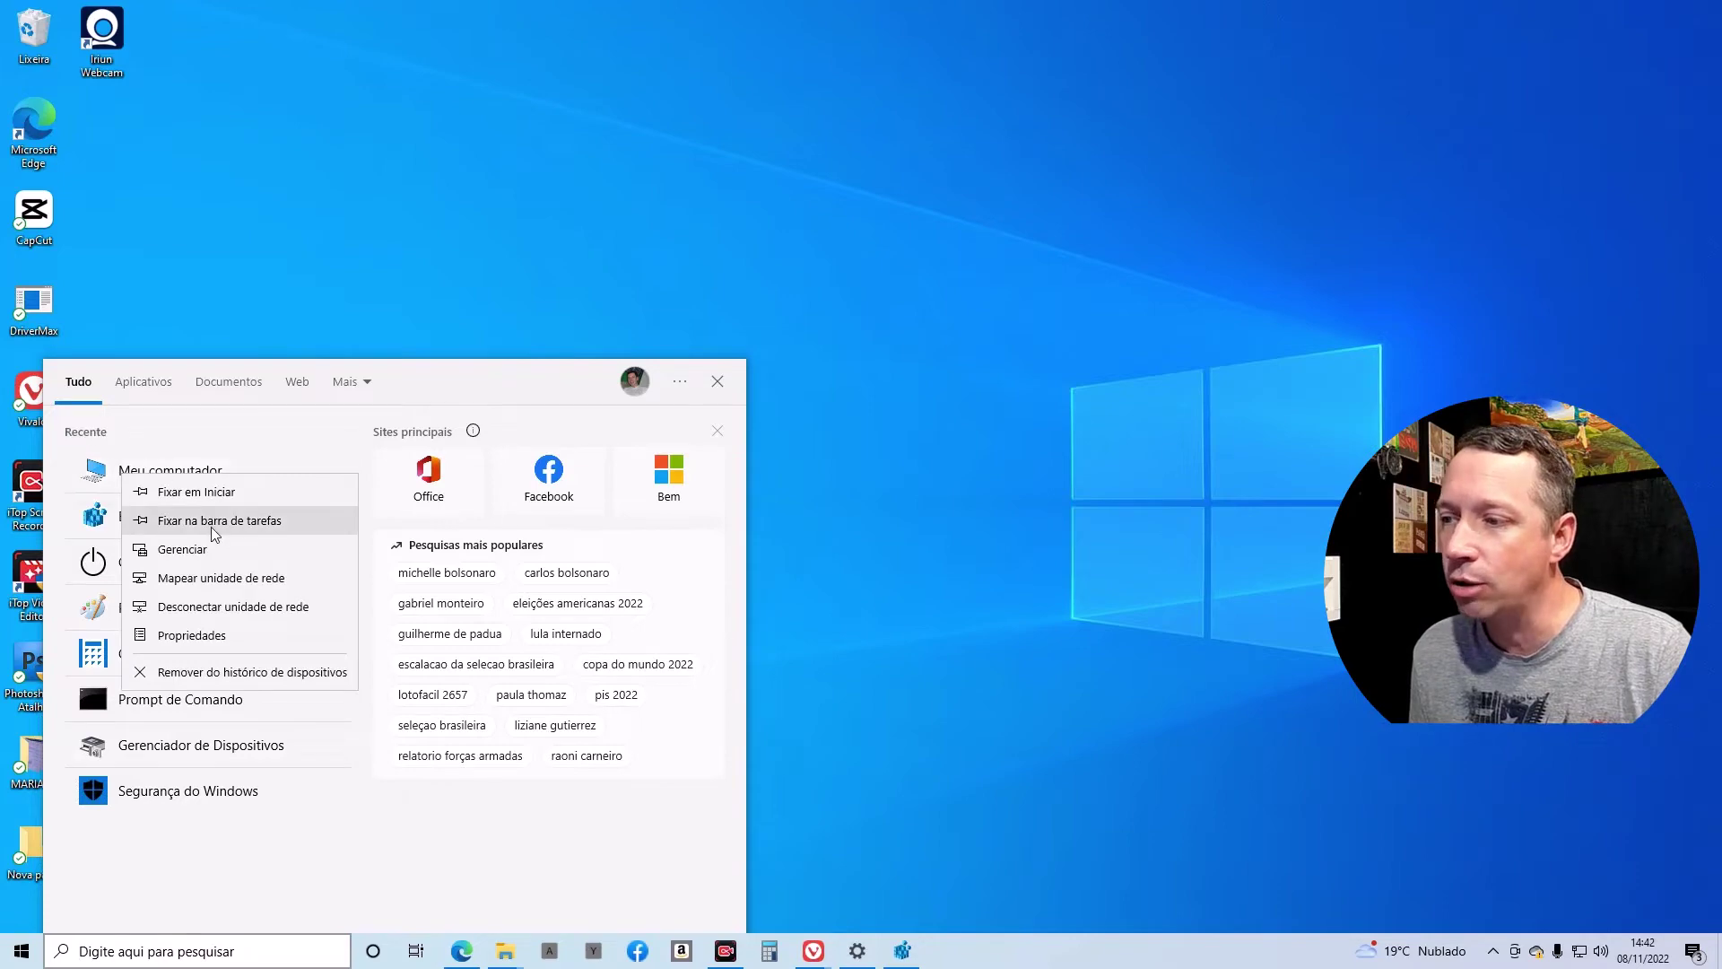
pyautogui.click(183, 636)
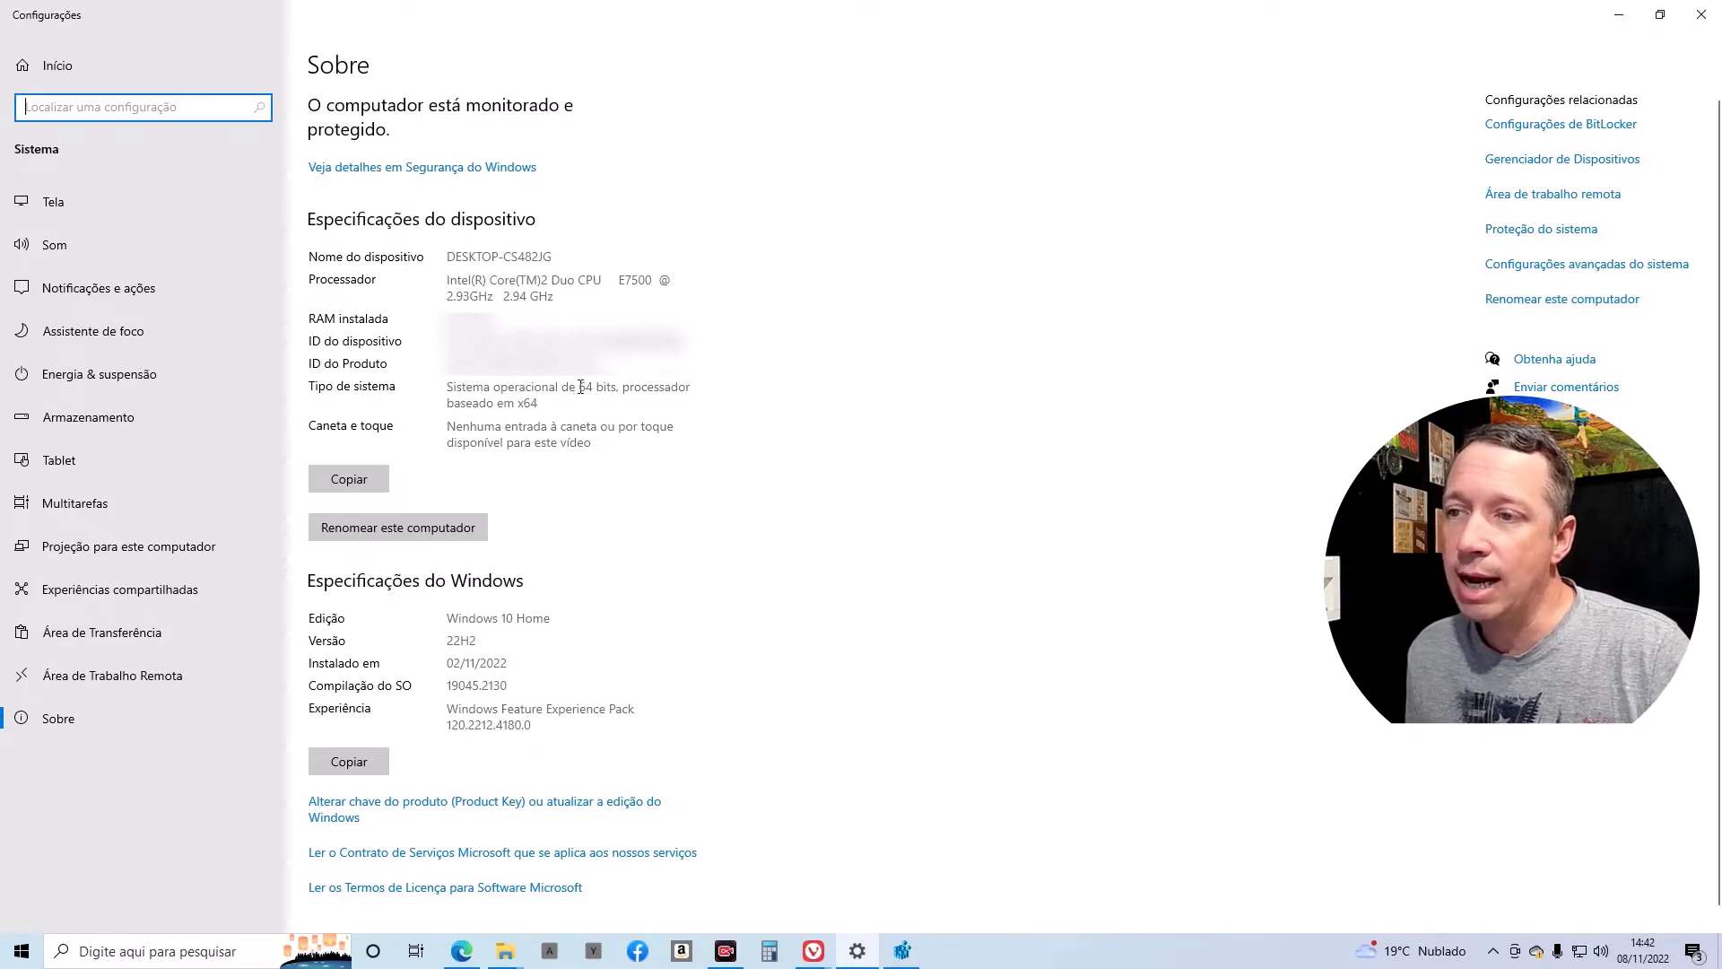
pyautogui.moveTo(580, 387); pyautogui.dragTo(594, 403)
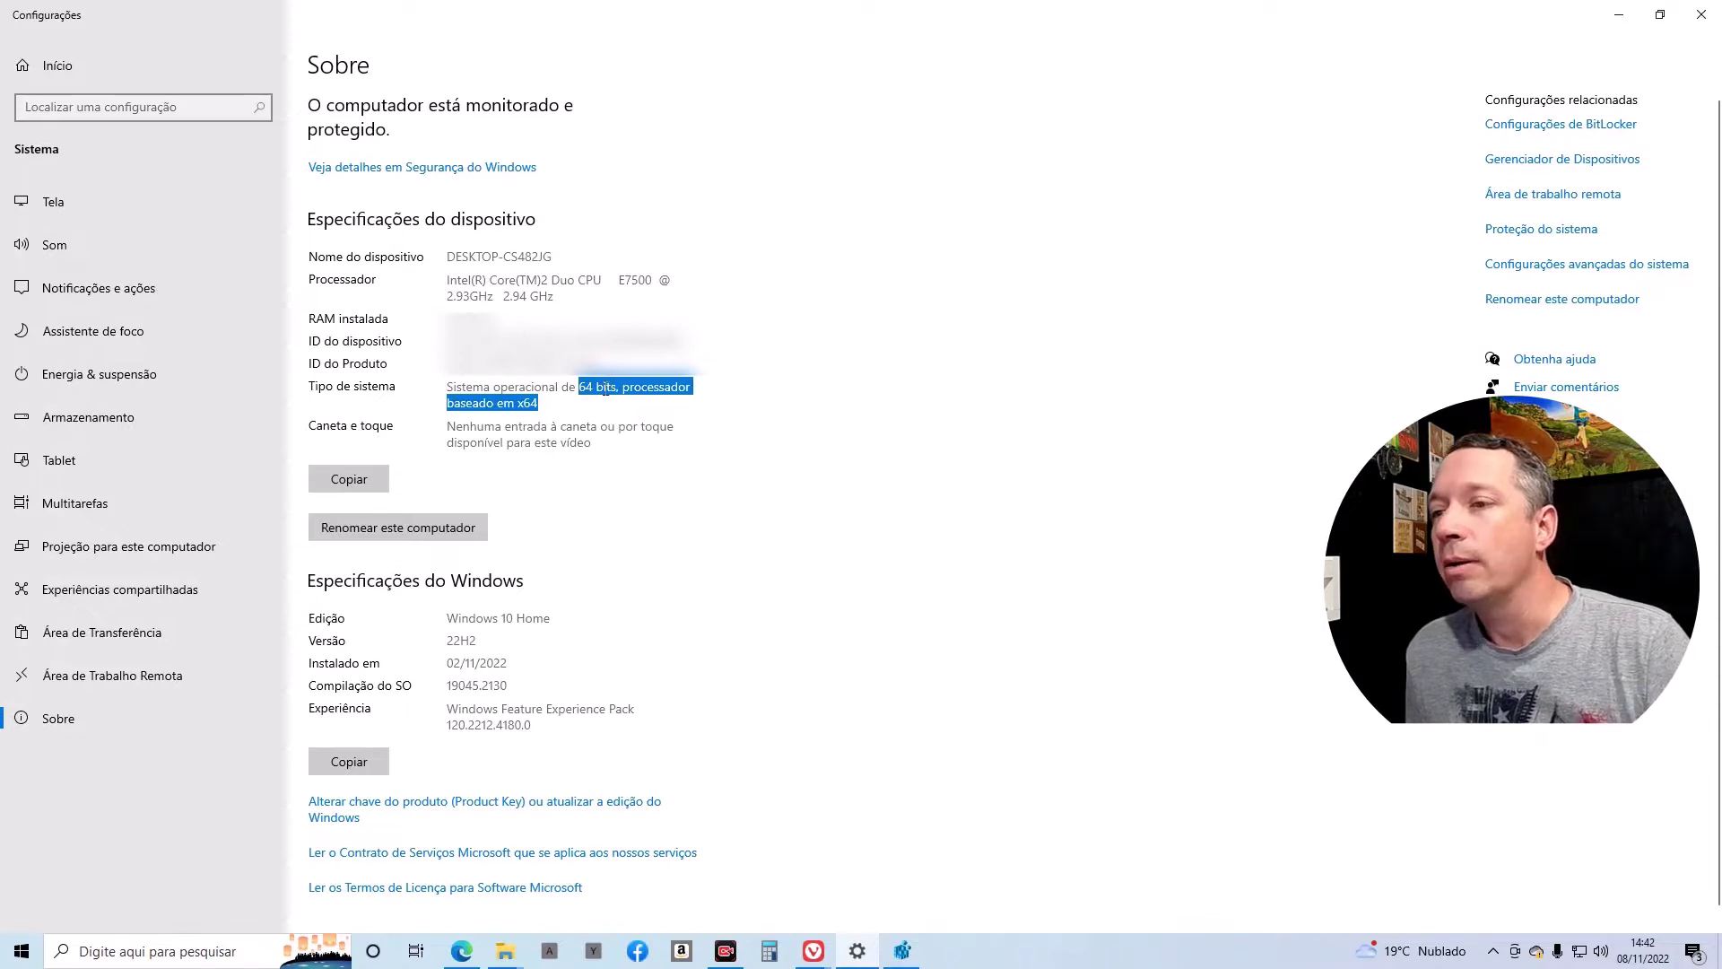
pyautogui.click(1619, 20)
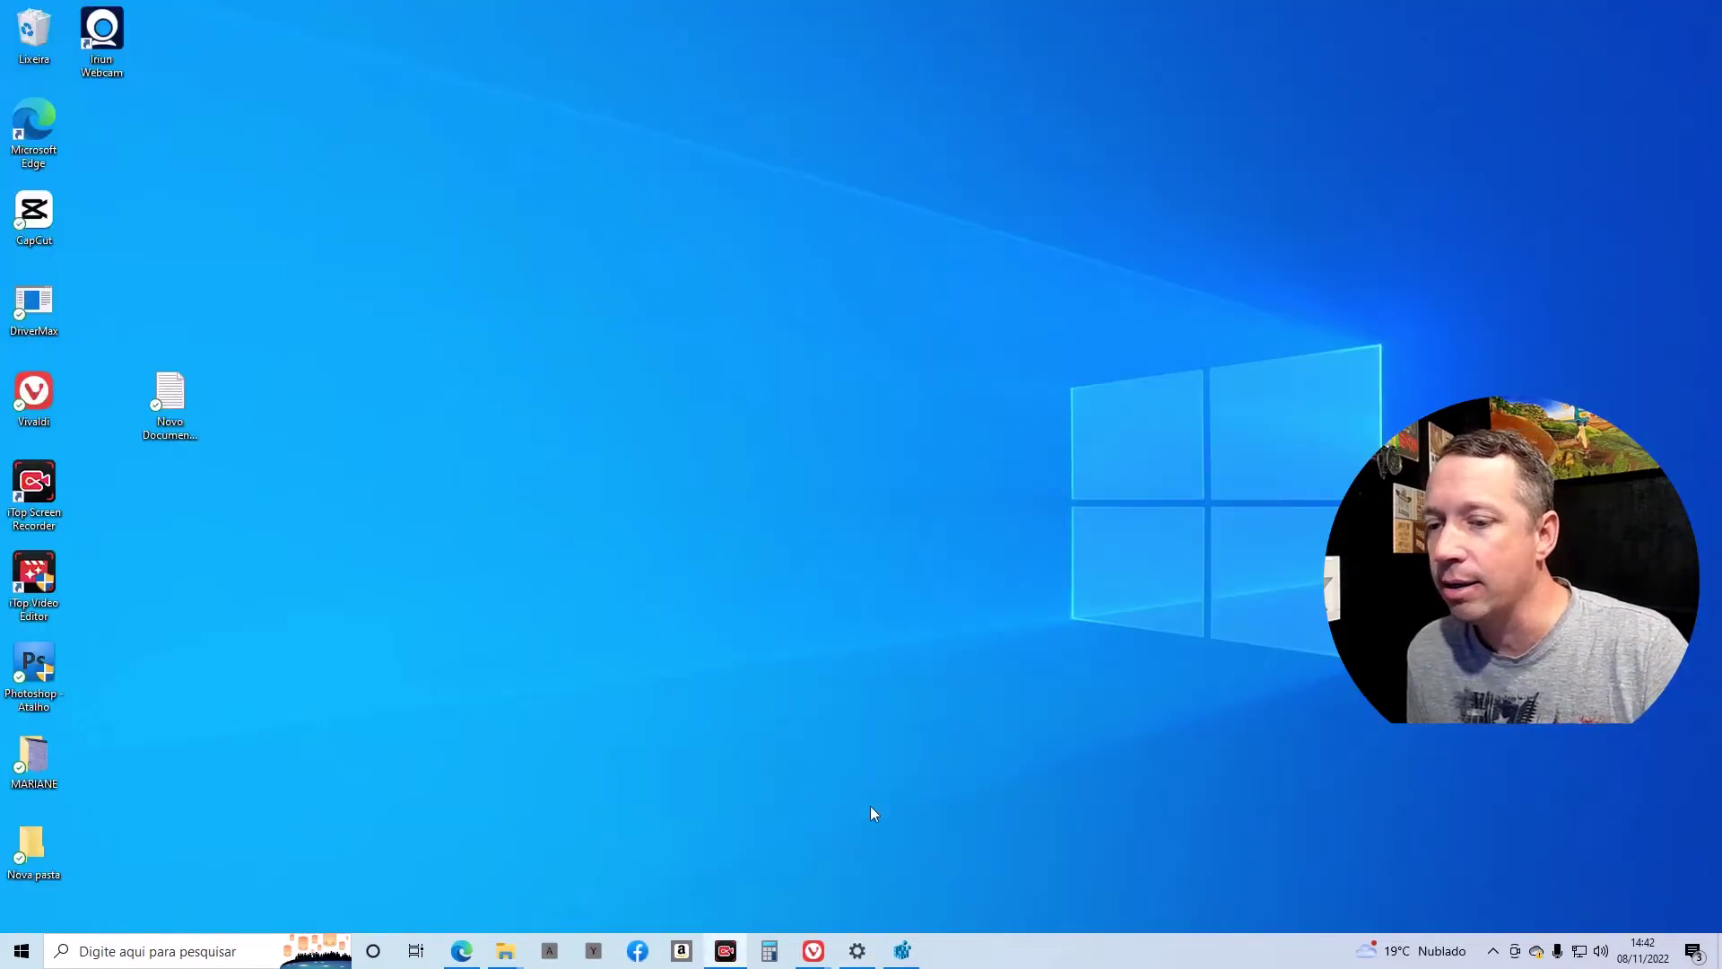
# Close the open Registry Editor window and relaunch the editor with the regedit command from the Run dialog.
pyautogui.moveTo(902, 943)
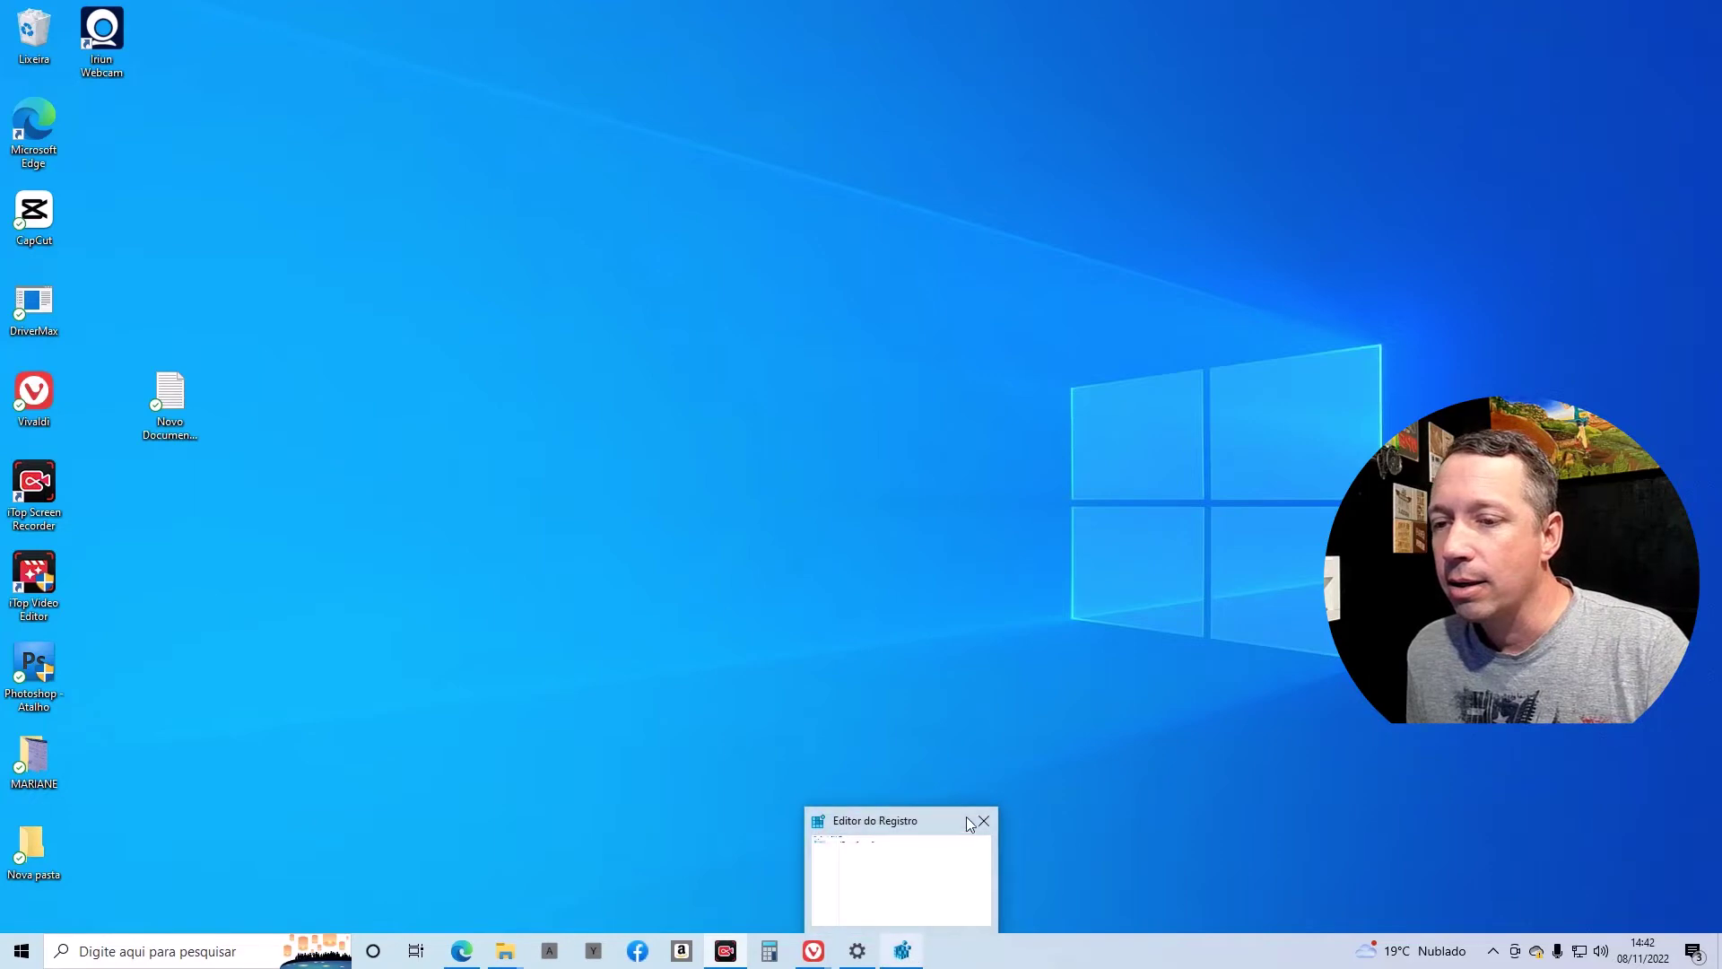
pyautogui.click(984, 823)
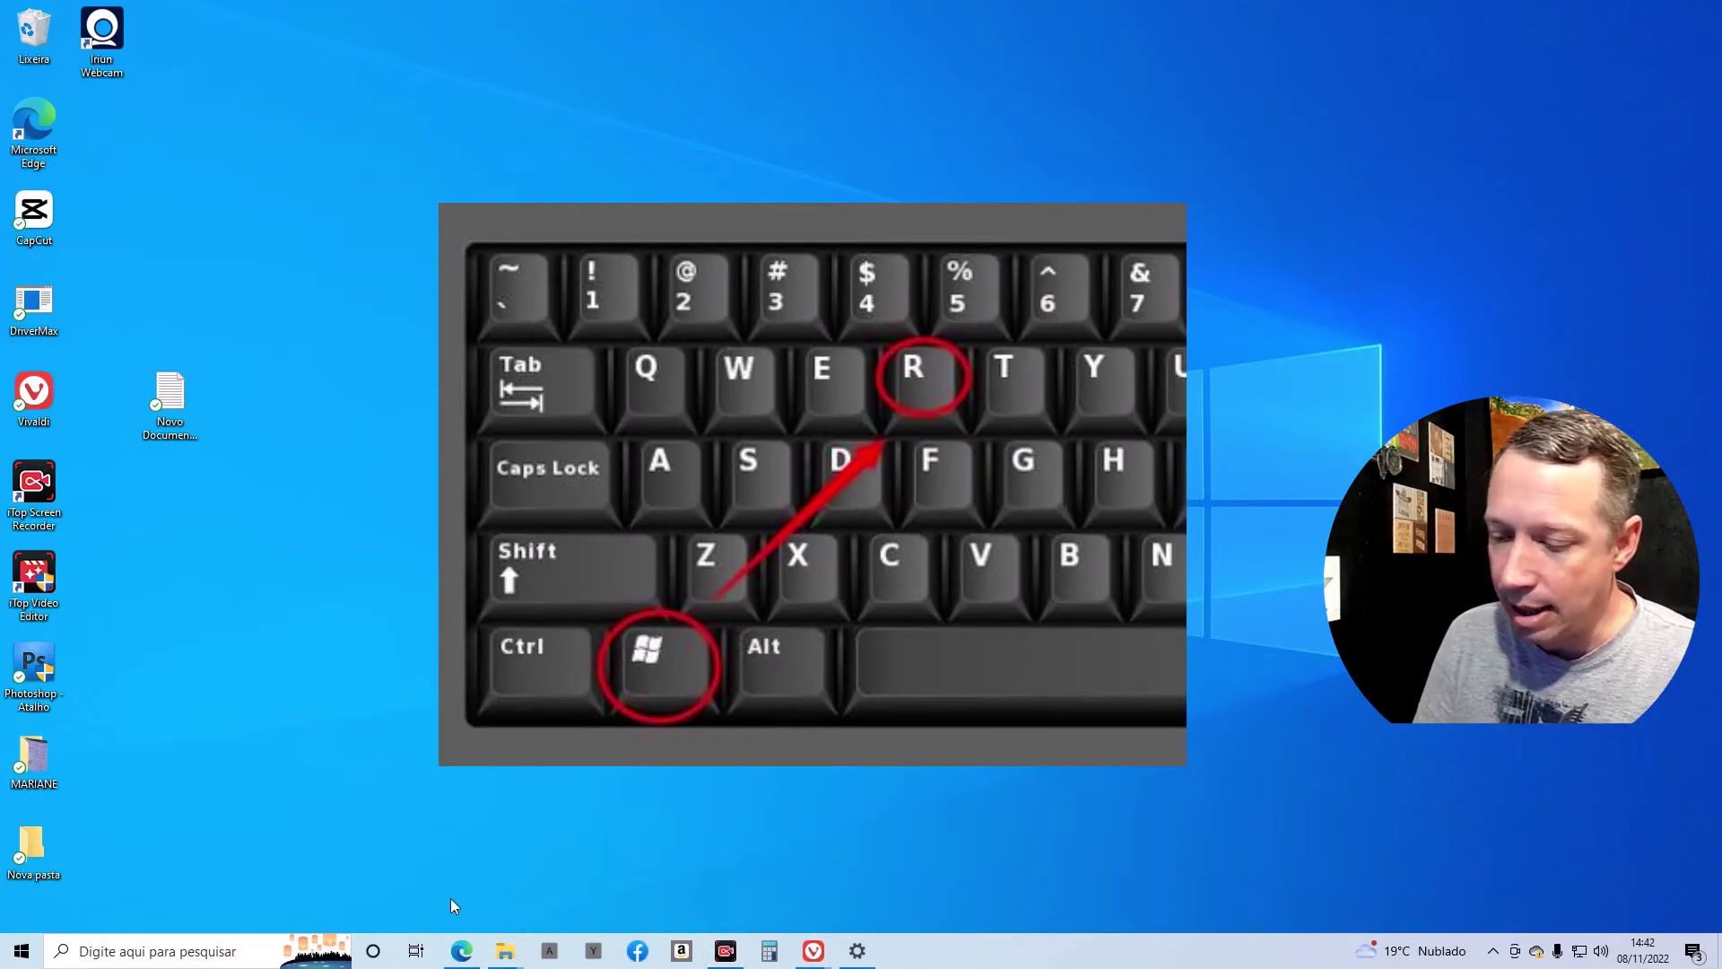
pyautogui.press('super+r')
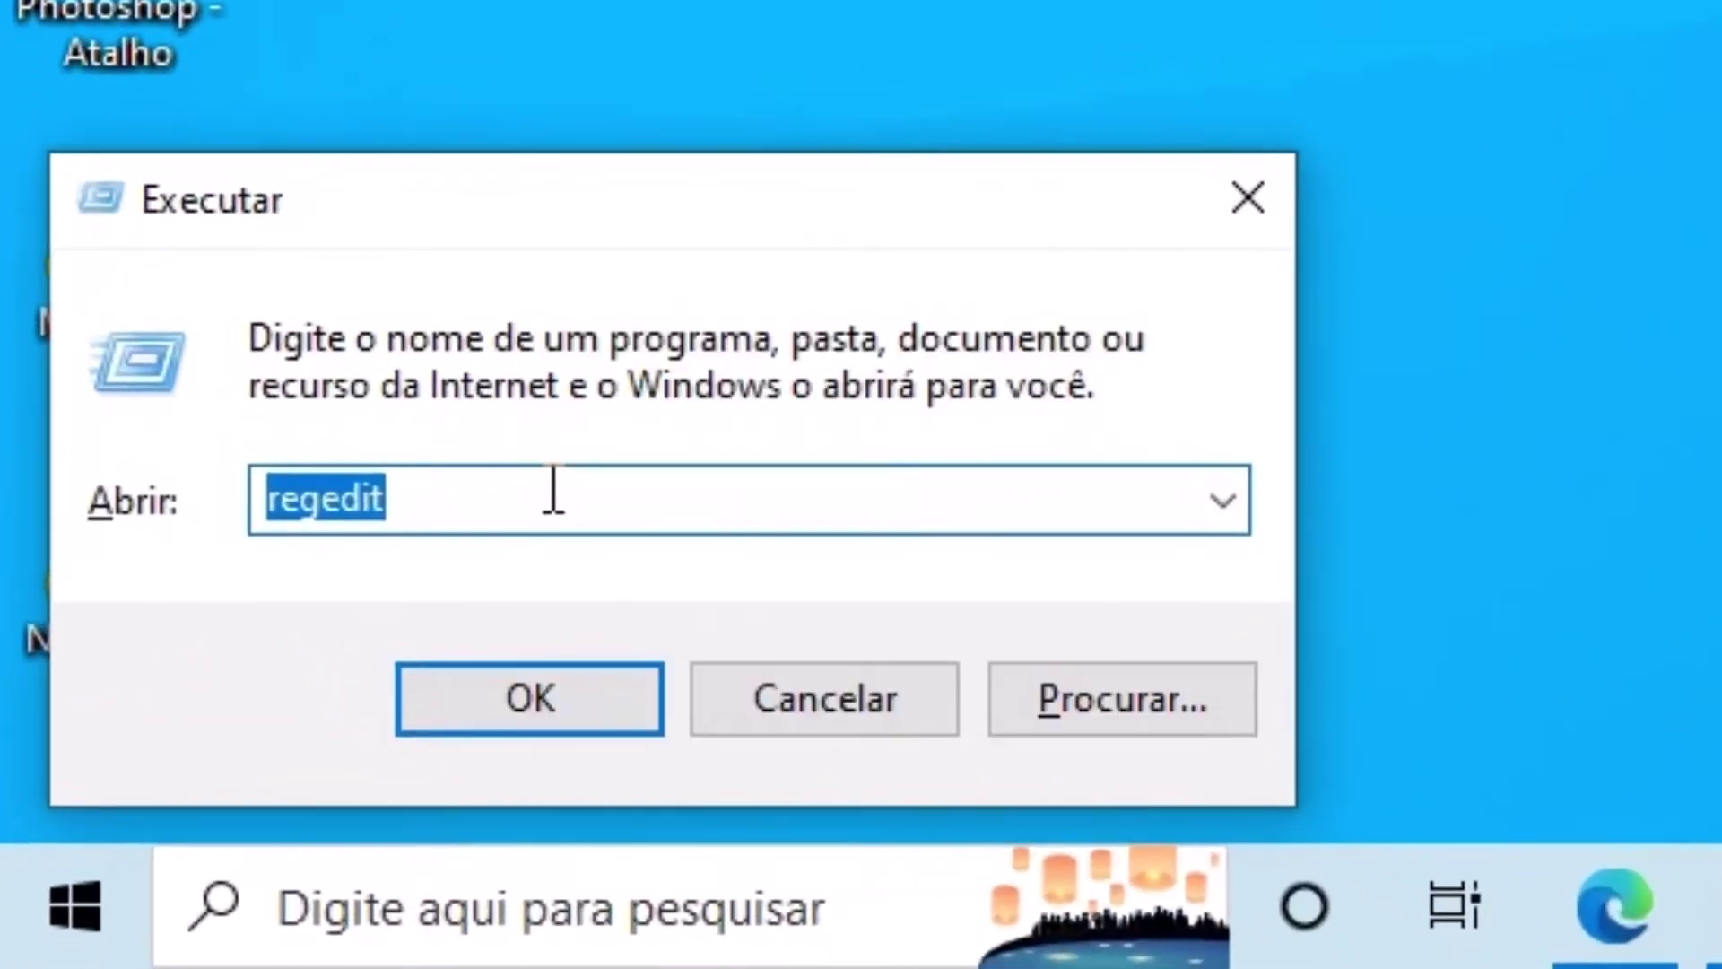
pyautogui.moveTo(554, 489); pyautogui.dragTo(261, 508)
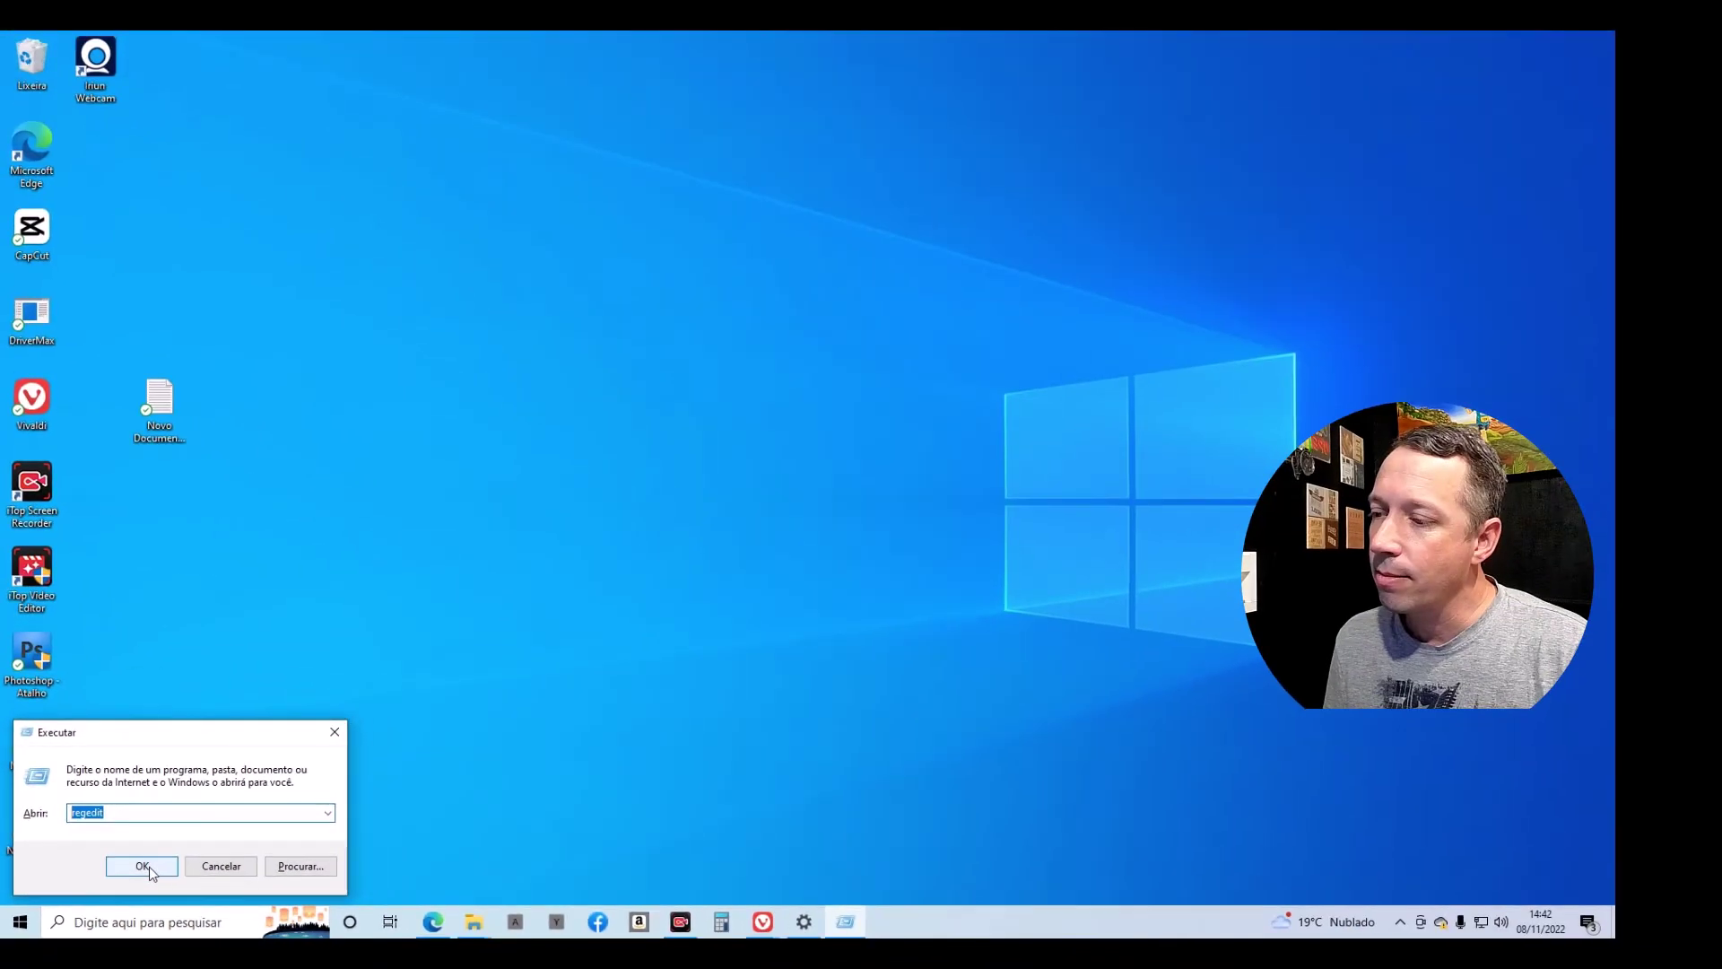
pyautogui.click(266, 813)
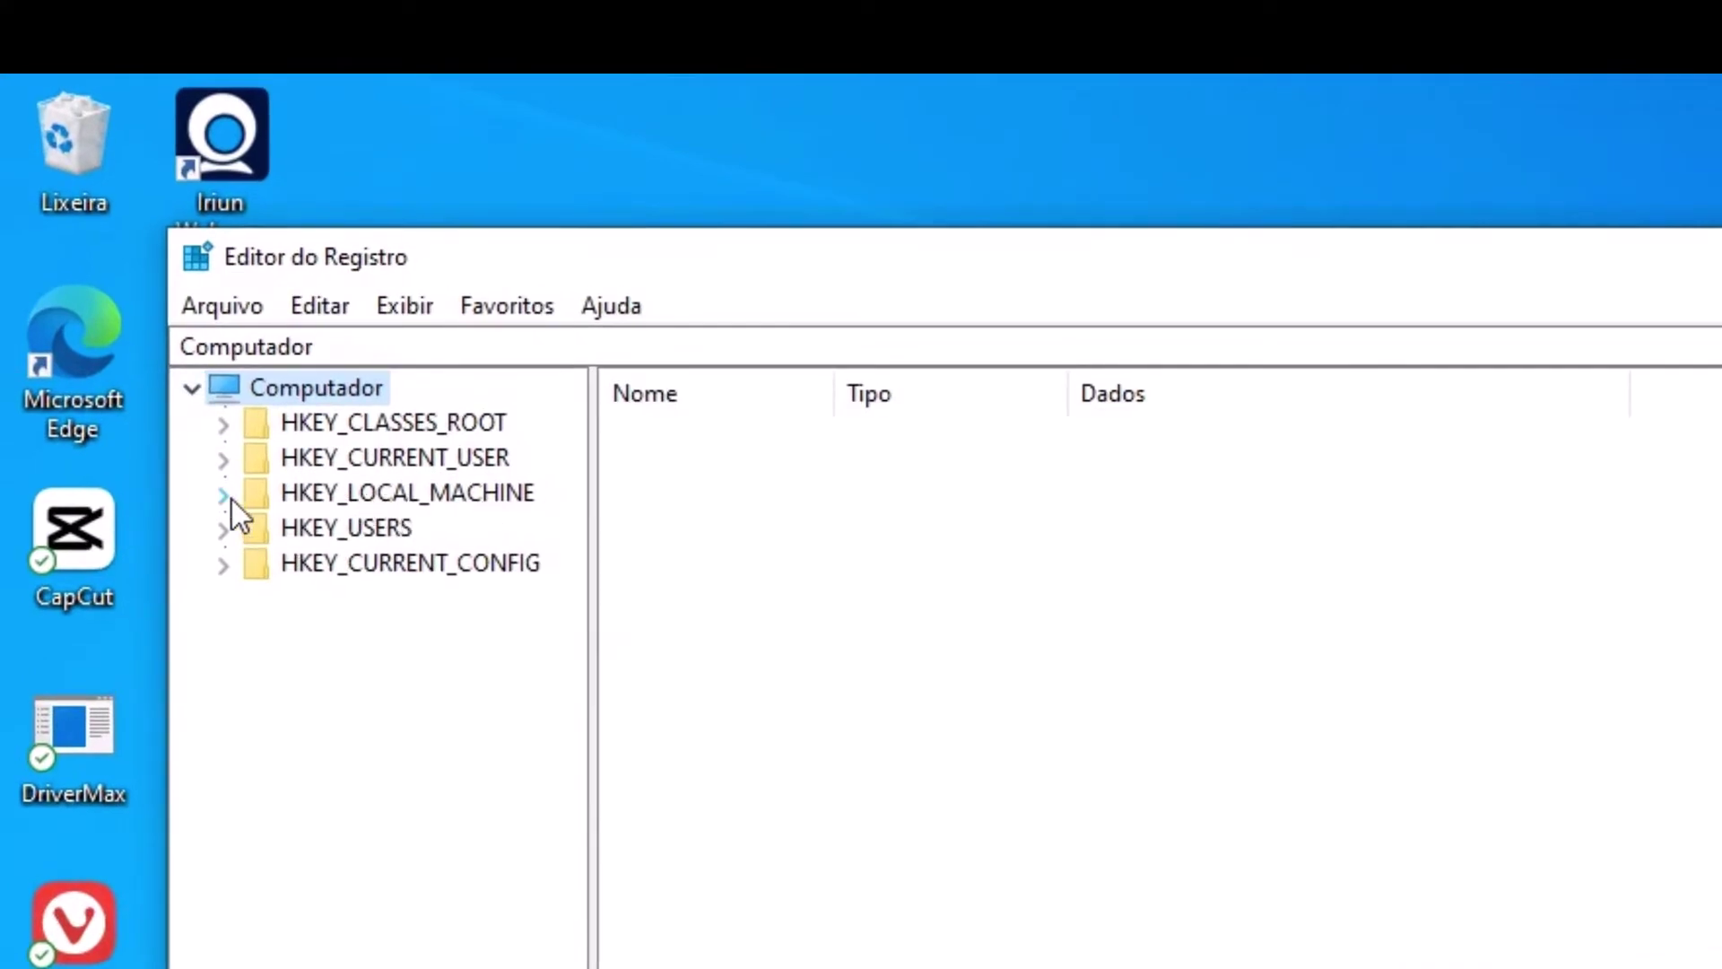
# Open the registry key HKEY_LOCAL_MACHINE\SYSTEM\CurrentControlSet\Control\Session Manager\Memory Management.
pyautogui.click(231, 499)
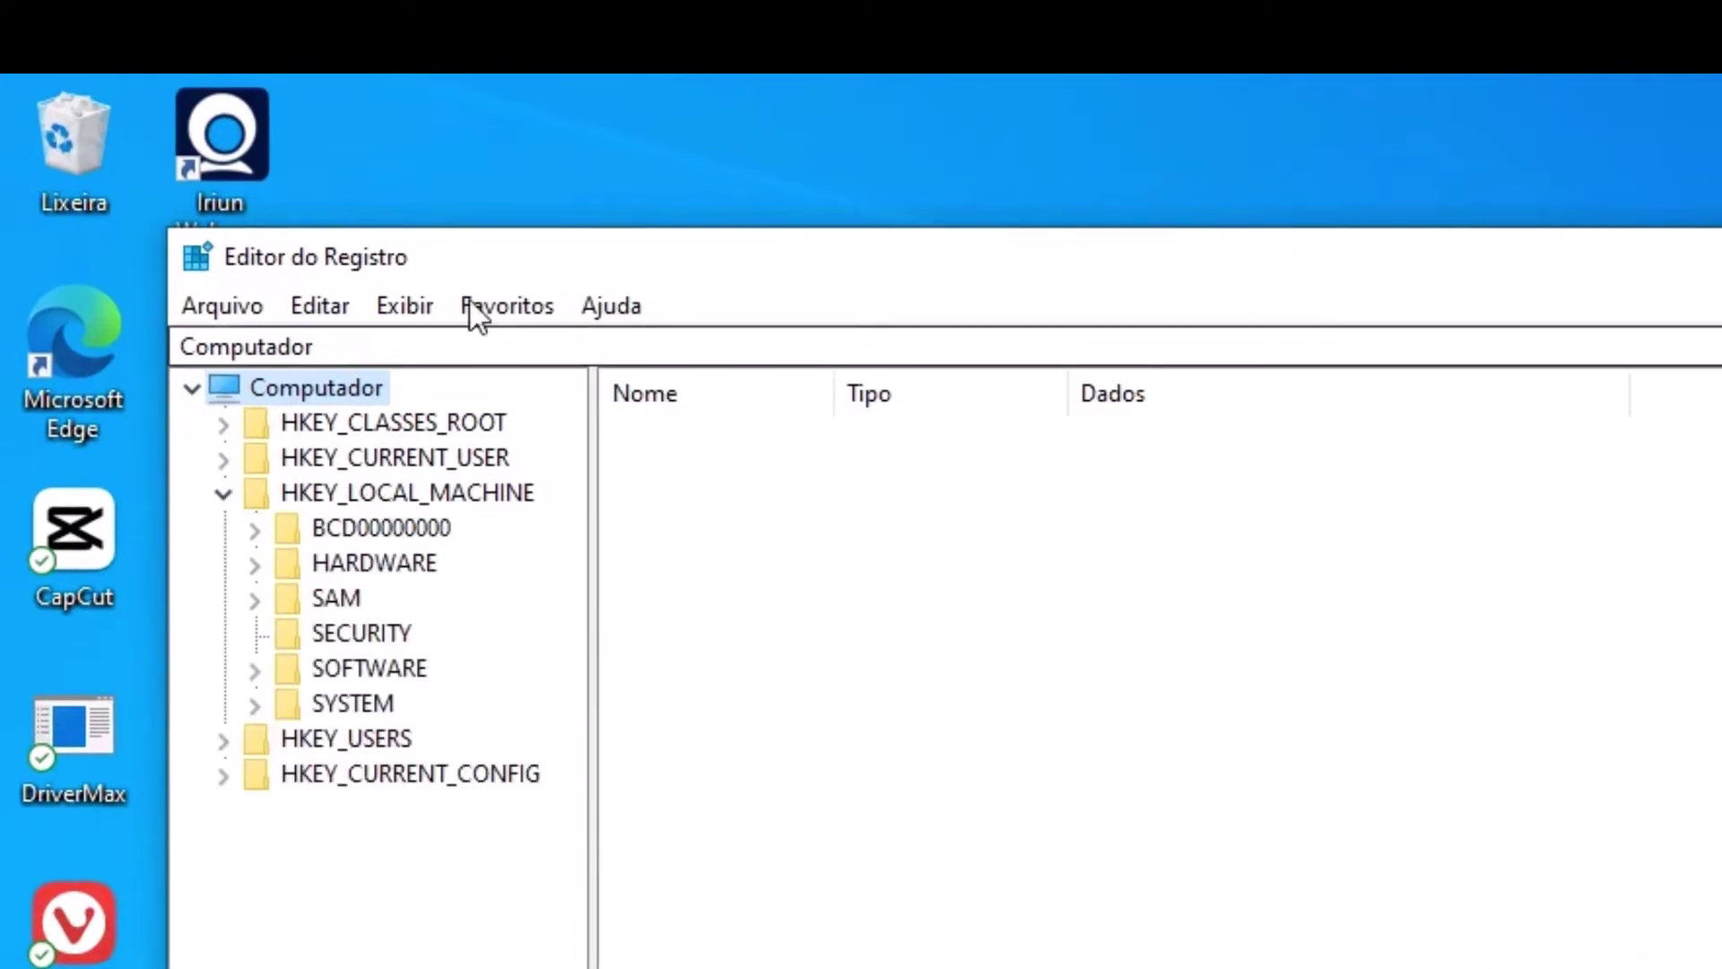
pyautogui.click(254, 705)
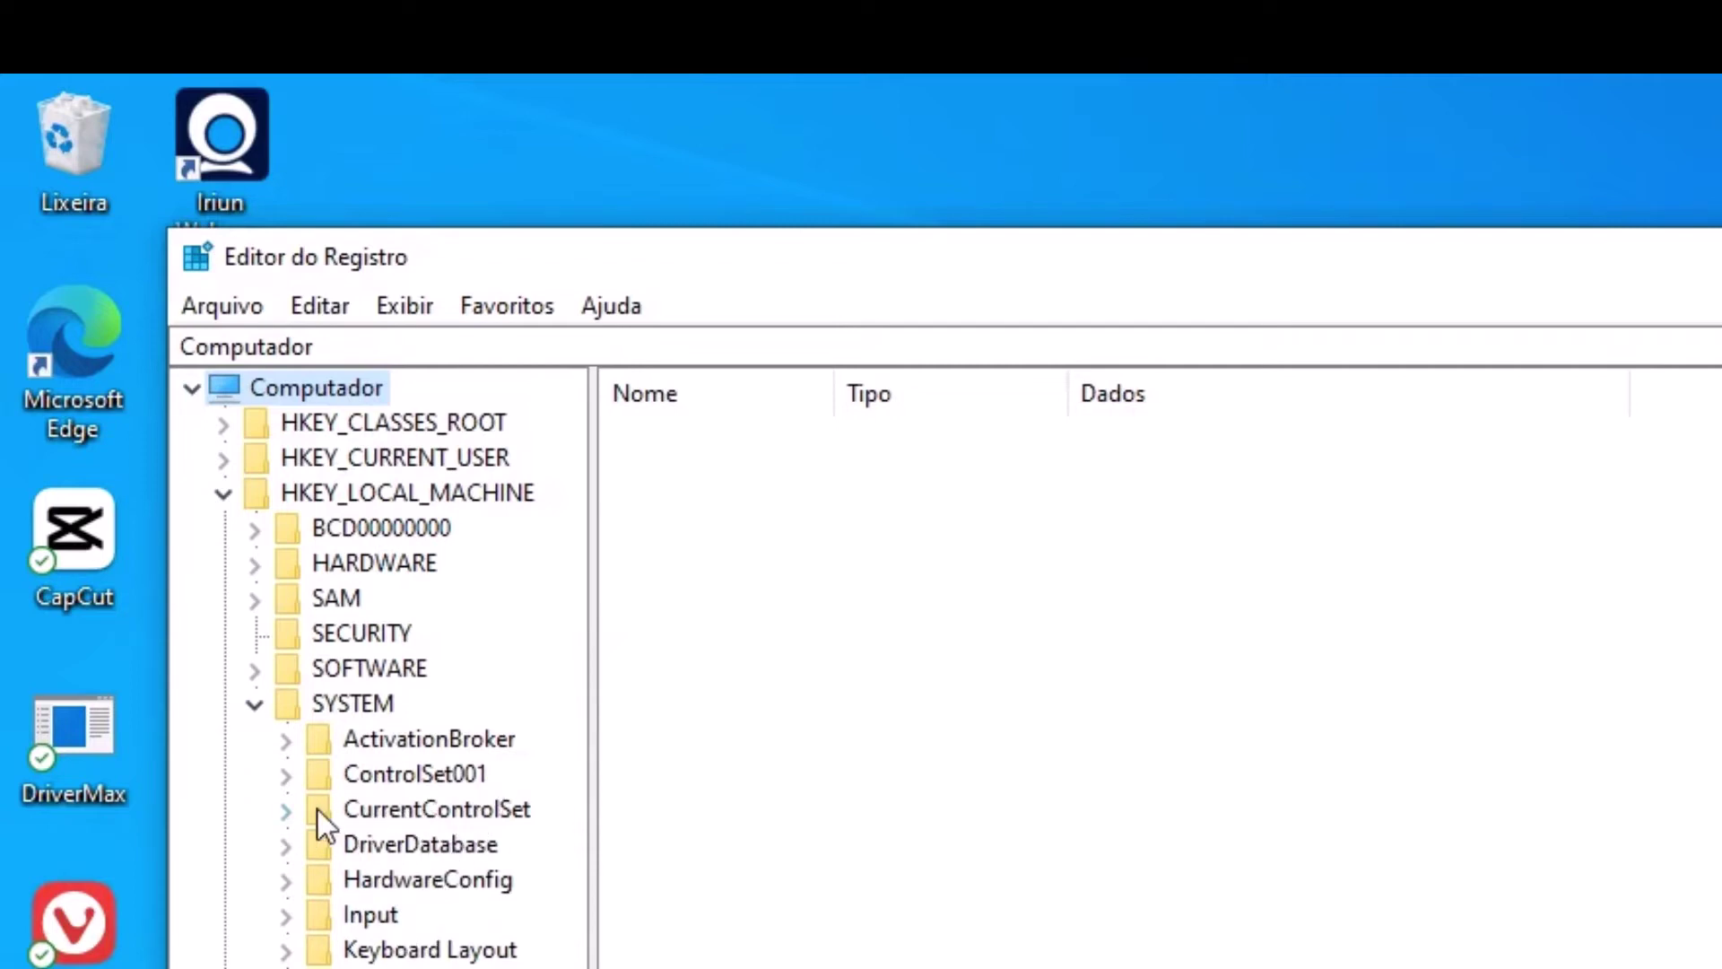
pyautogui.click(284, 811)
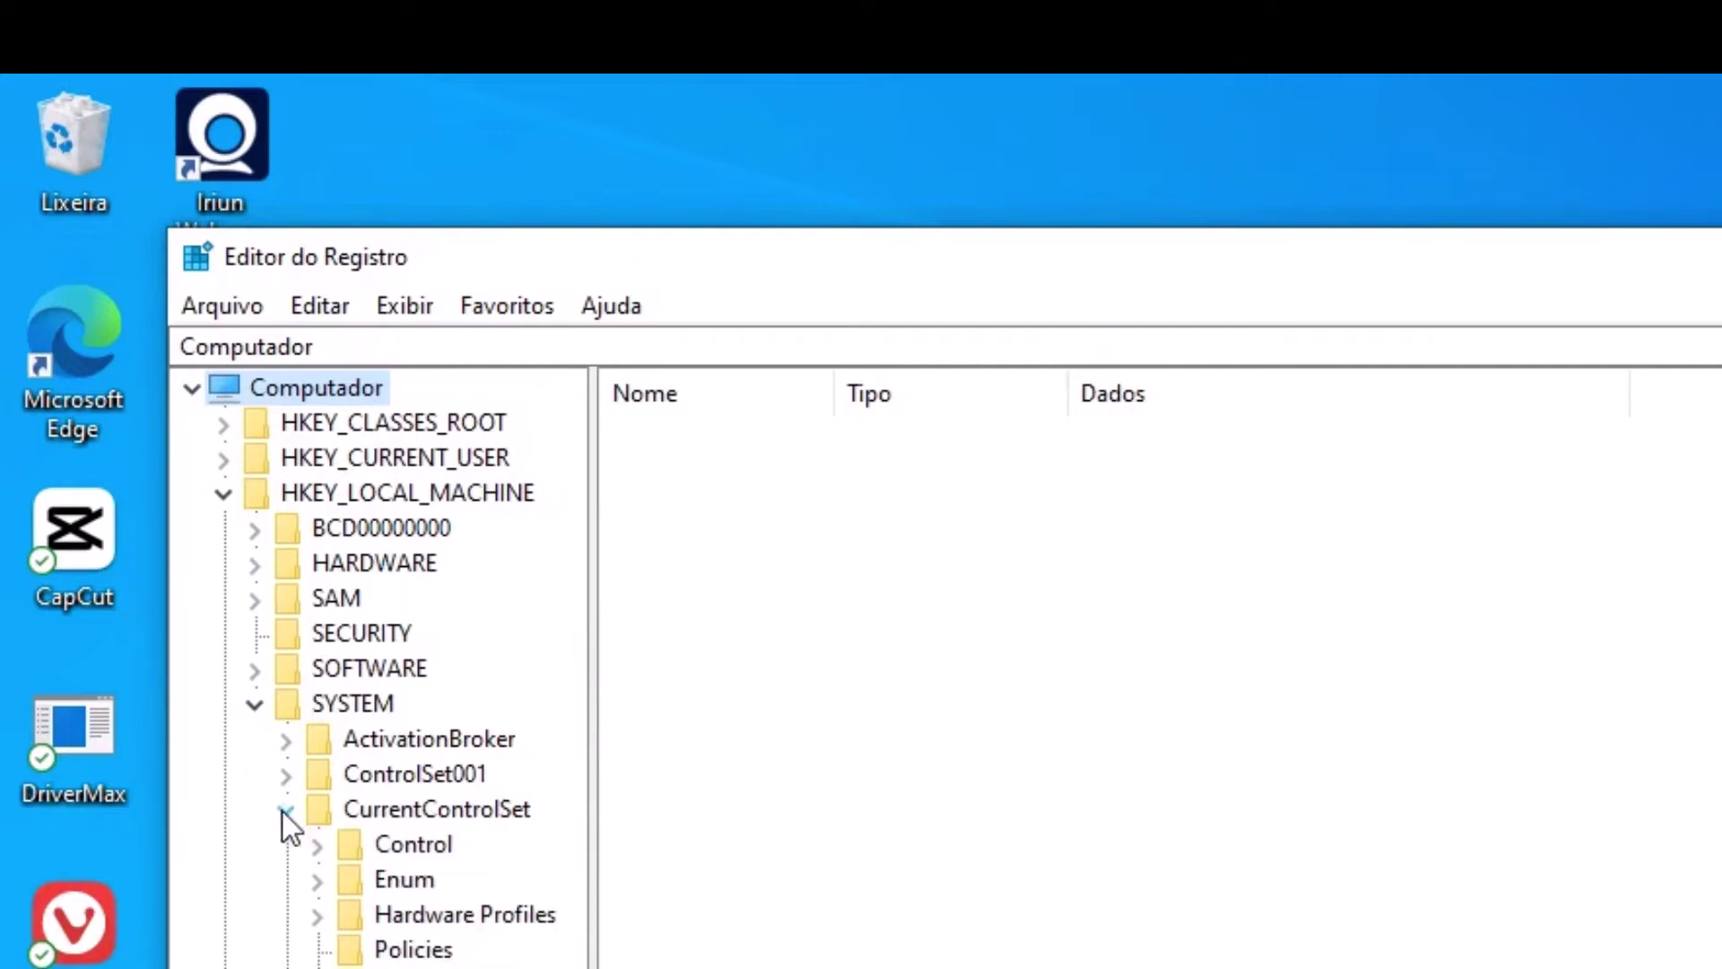
pyautogui.click(323, 845)
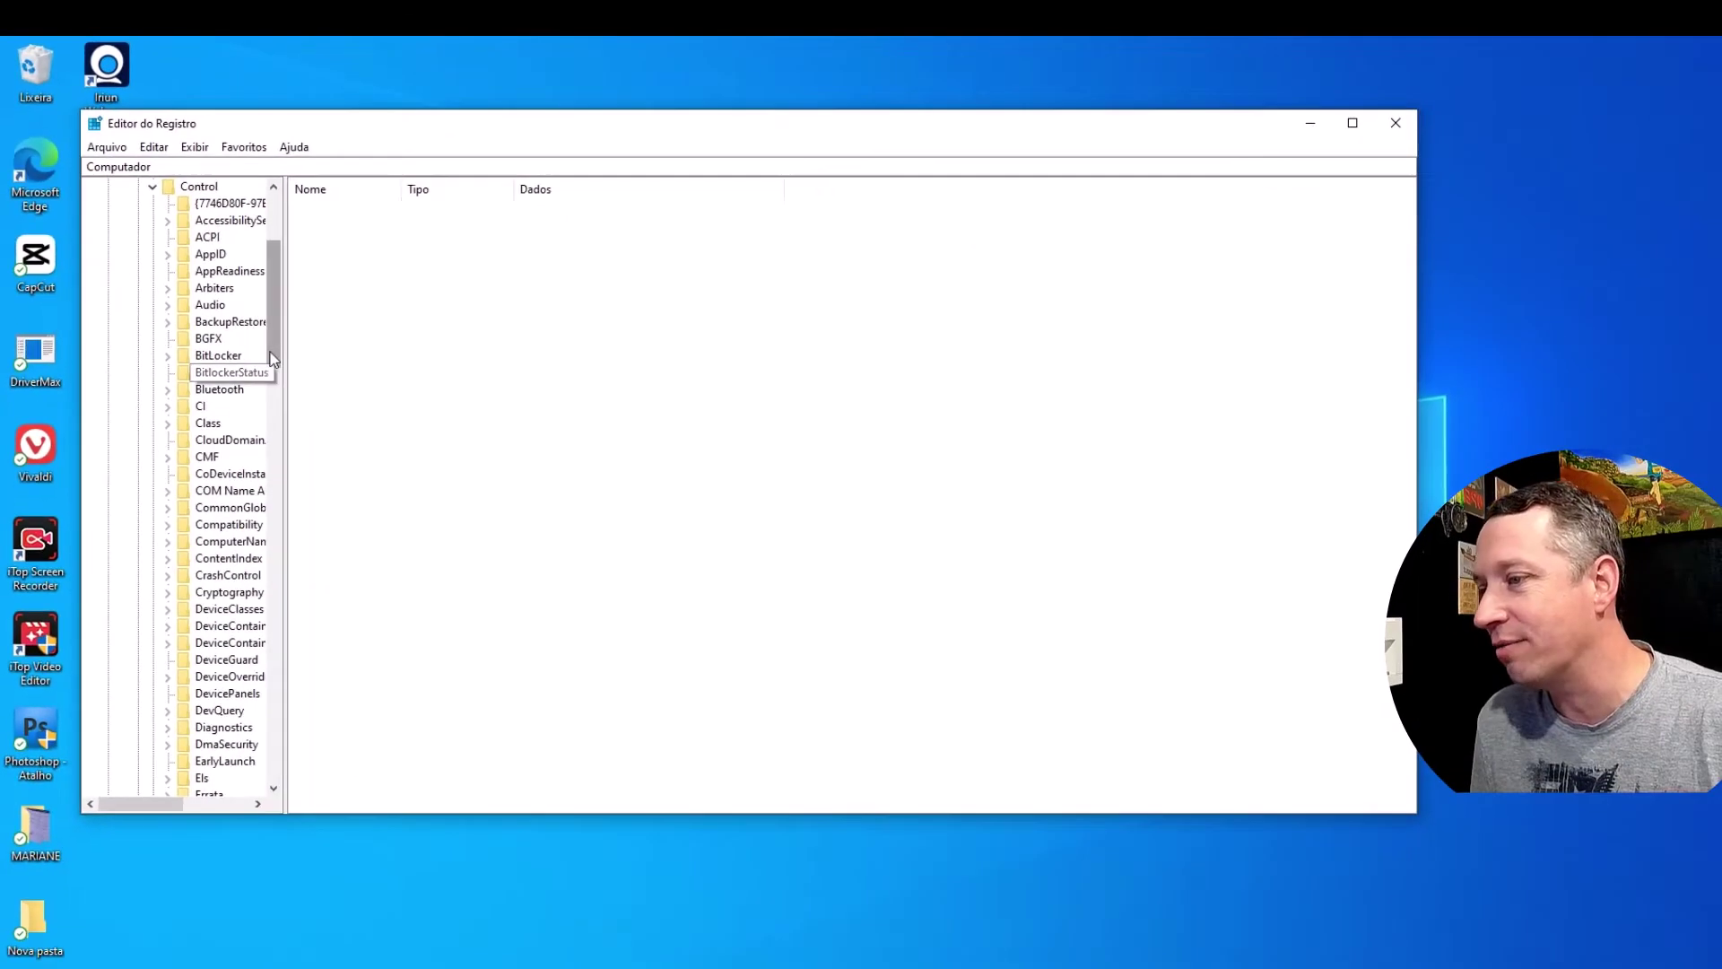
pyautogui.moveTo(273, 358); pyautogui.dragTo(281, 599)
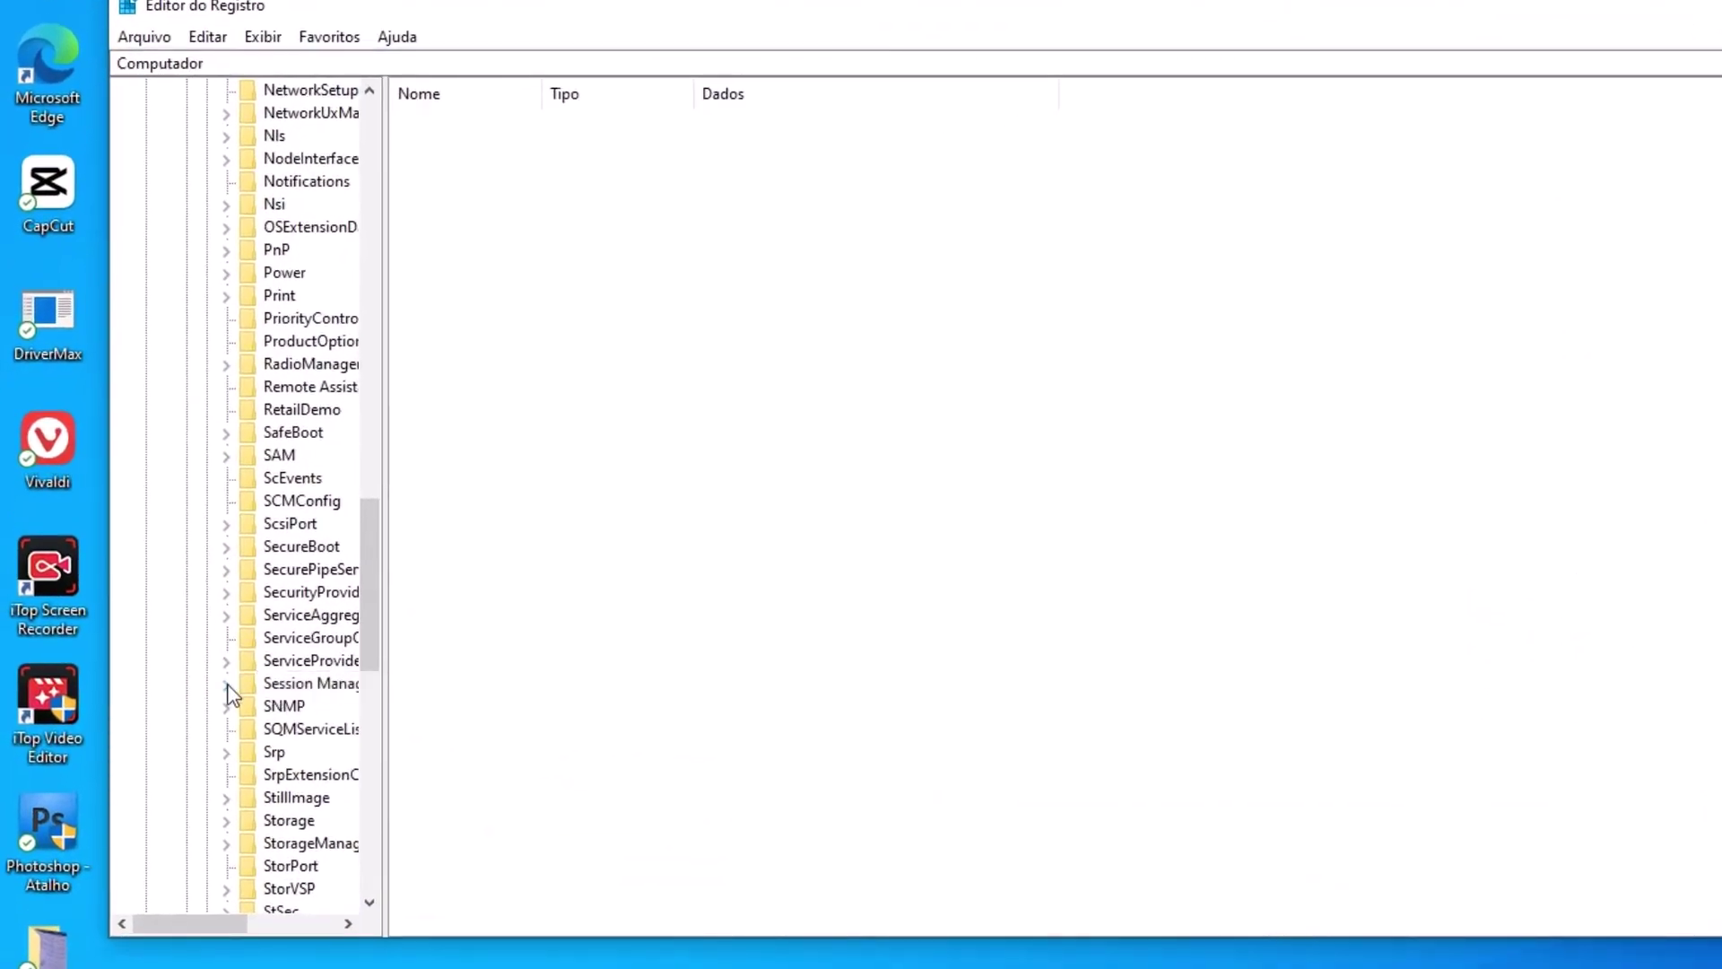
pyautogui.click(227, 685)
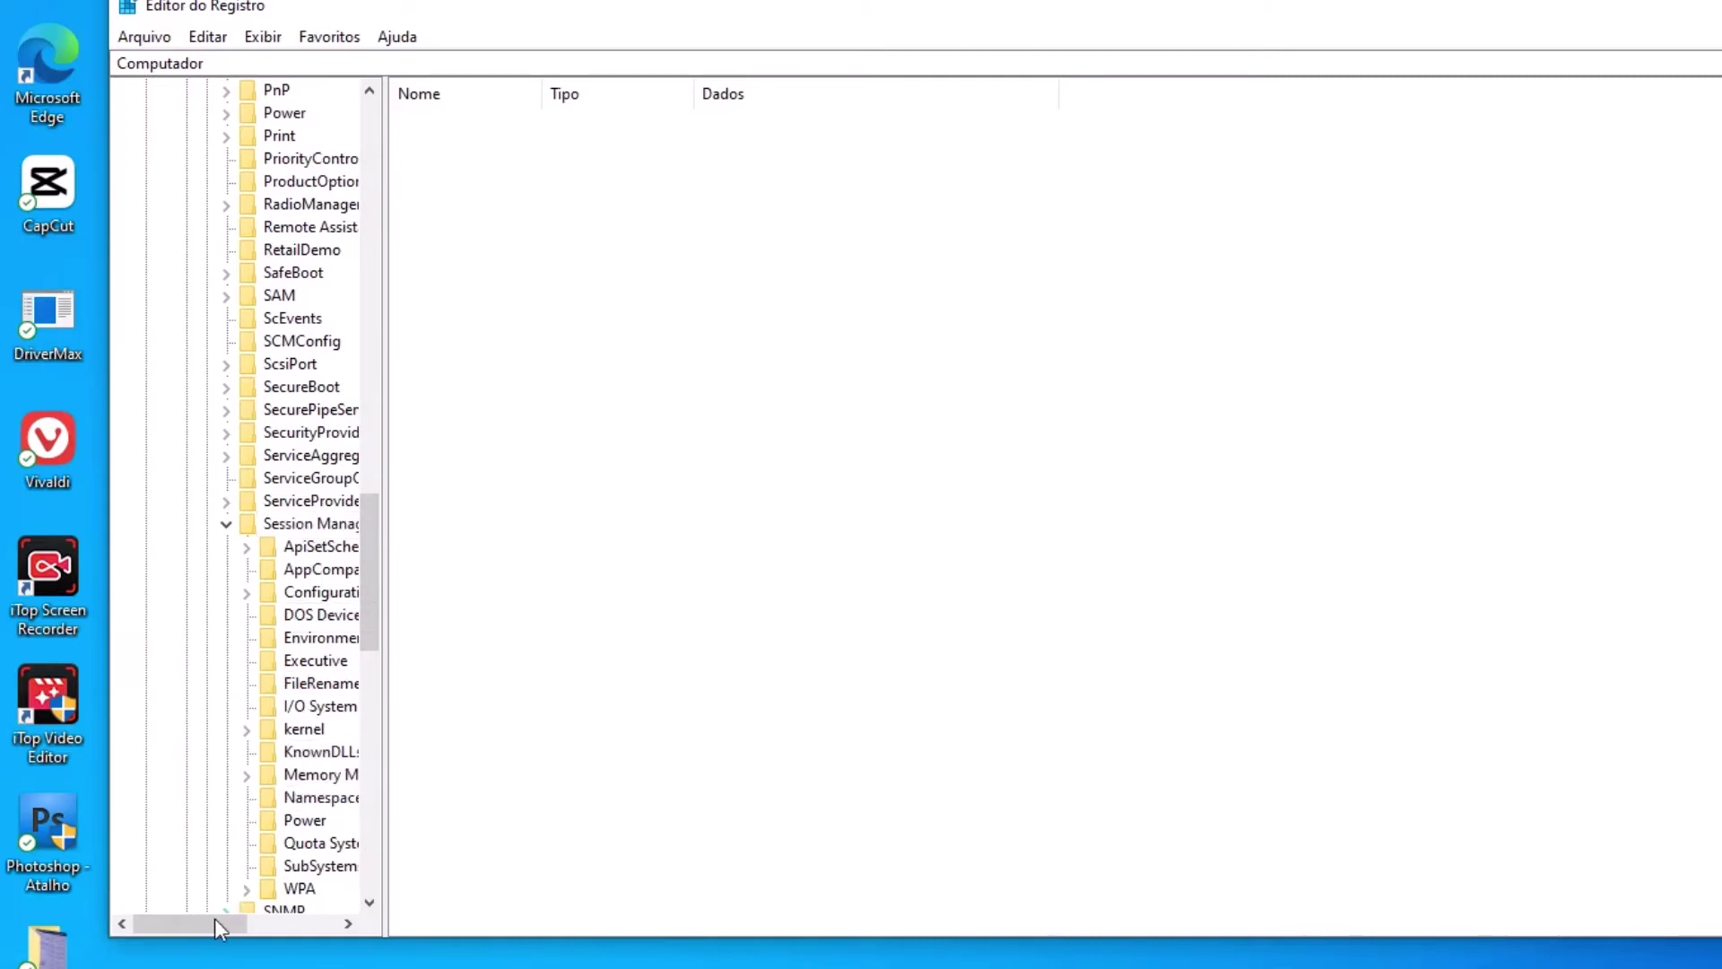
pyautogui.moveTo(214, 922); pyautogui.dragTo(254, 917)
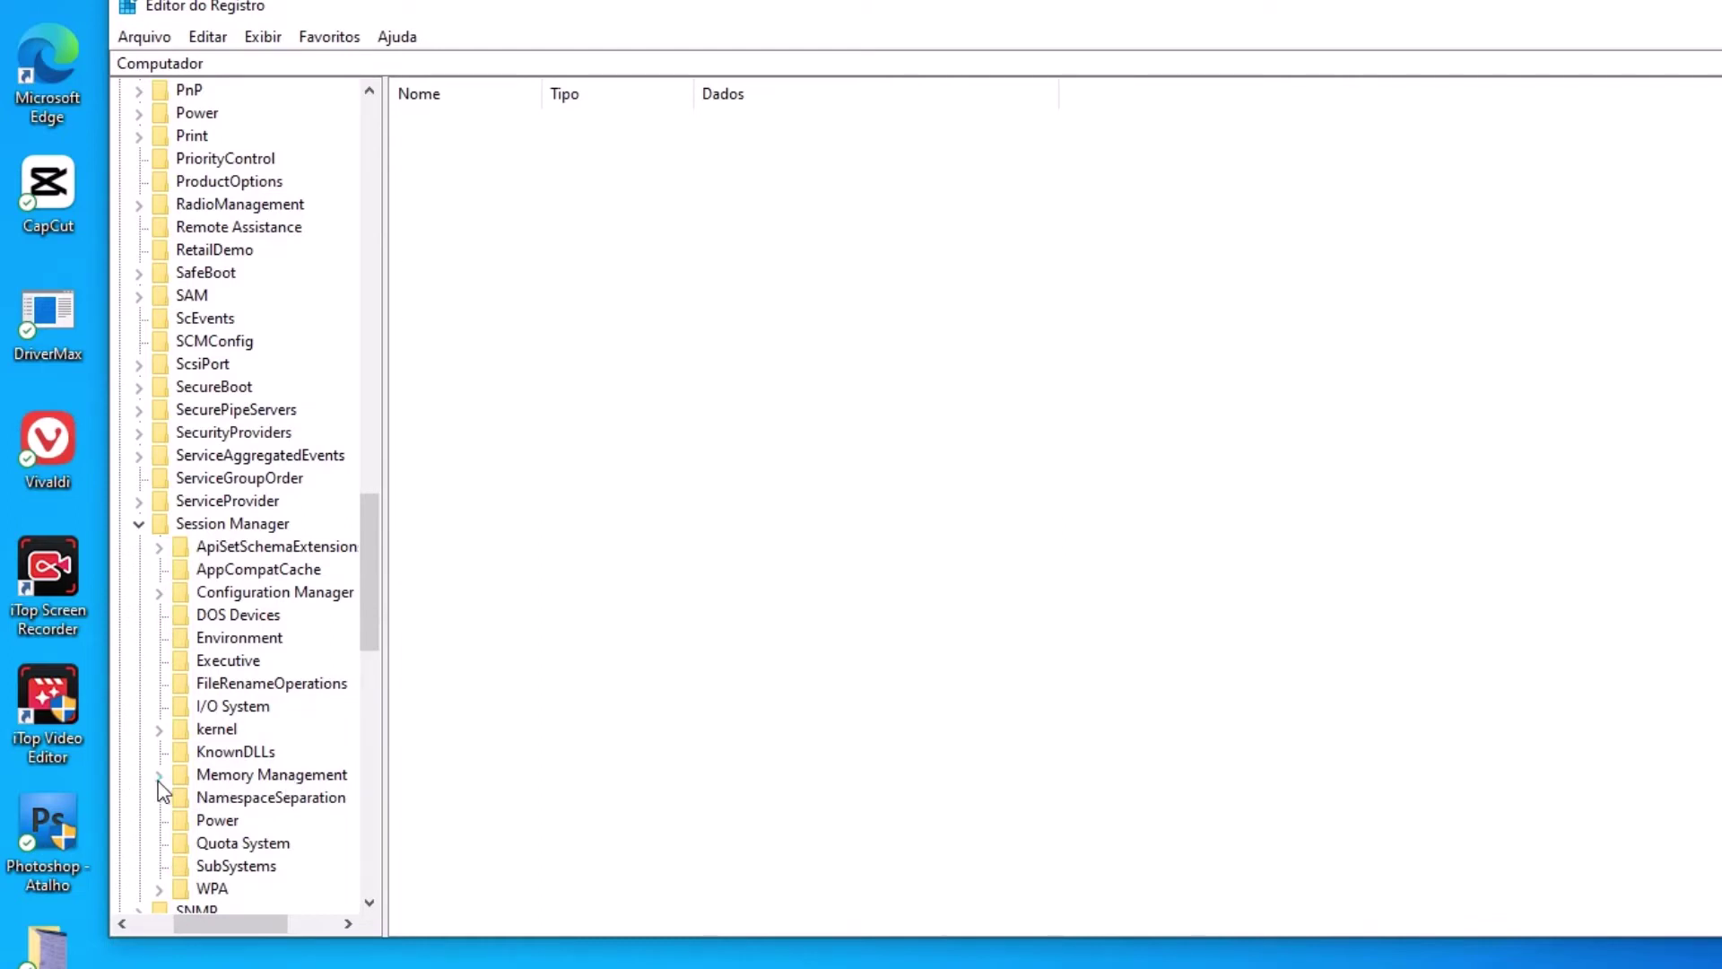
pyautogui.click(242, 777)
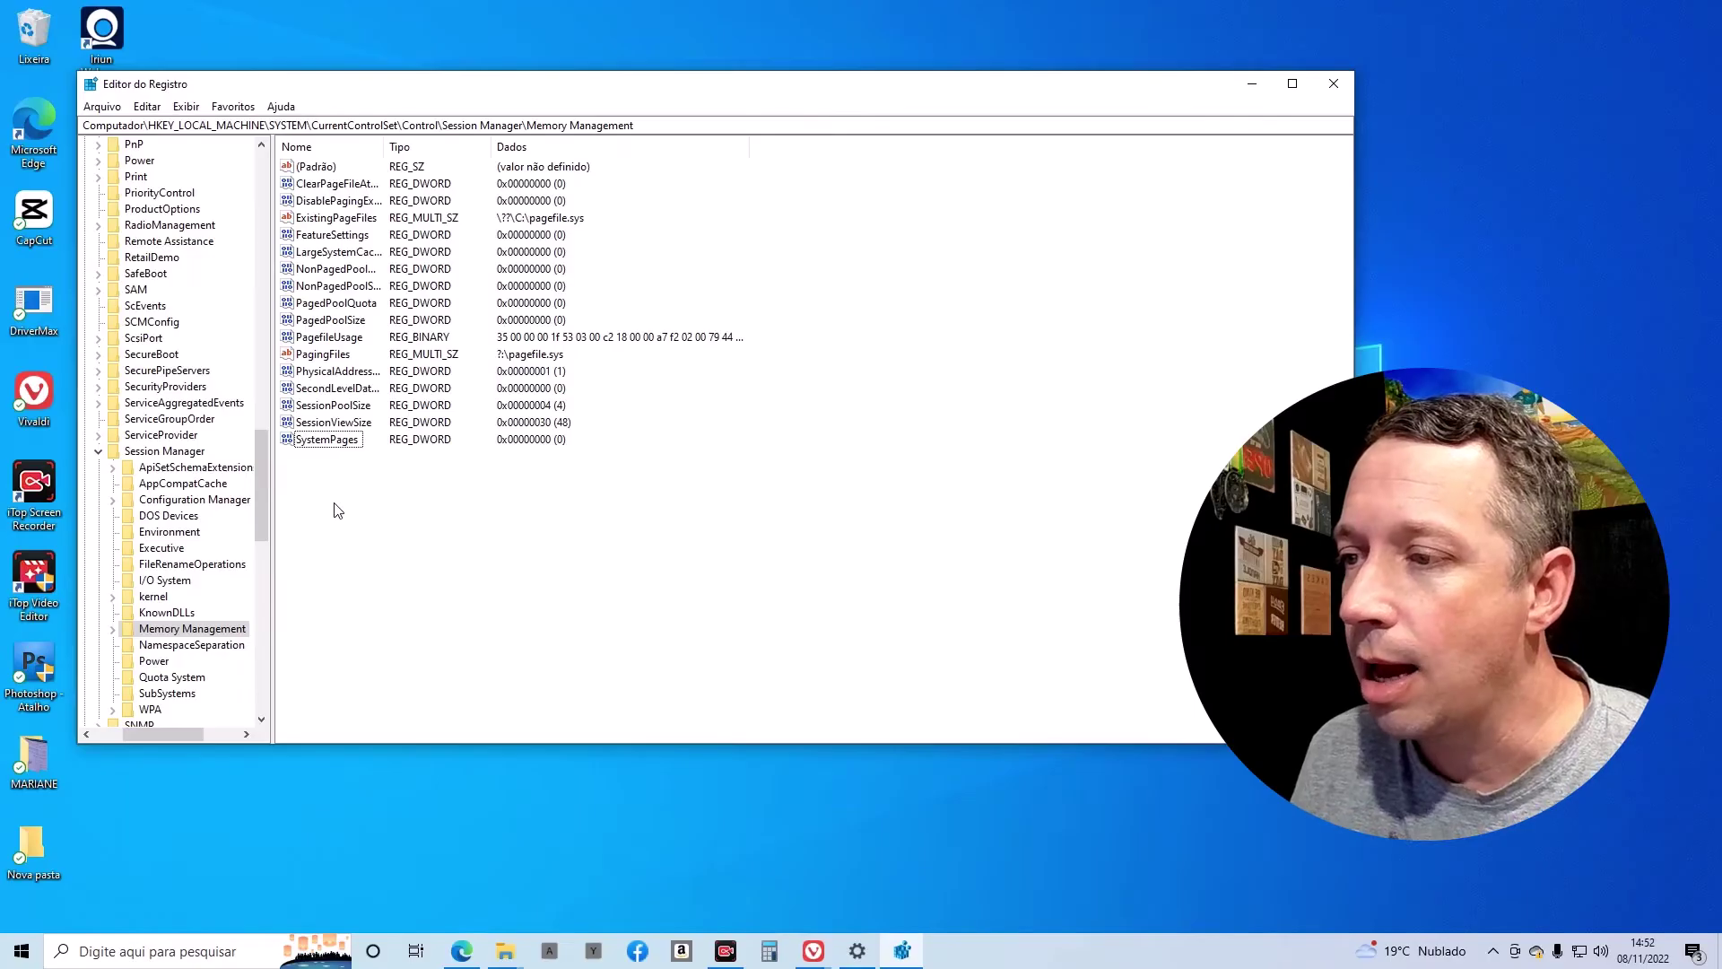
# Create a new QWORD (64-bit) value named IoPageLockLimit in the Memory Management key.
pyautogui.click(477, 608)
pyautogui.rightClick(337, 510)
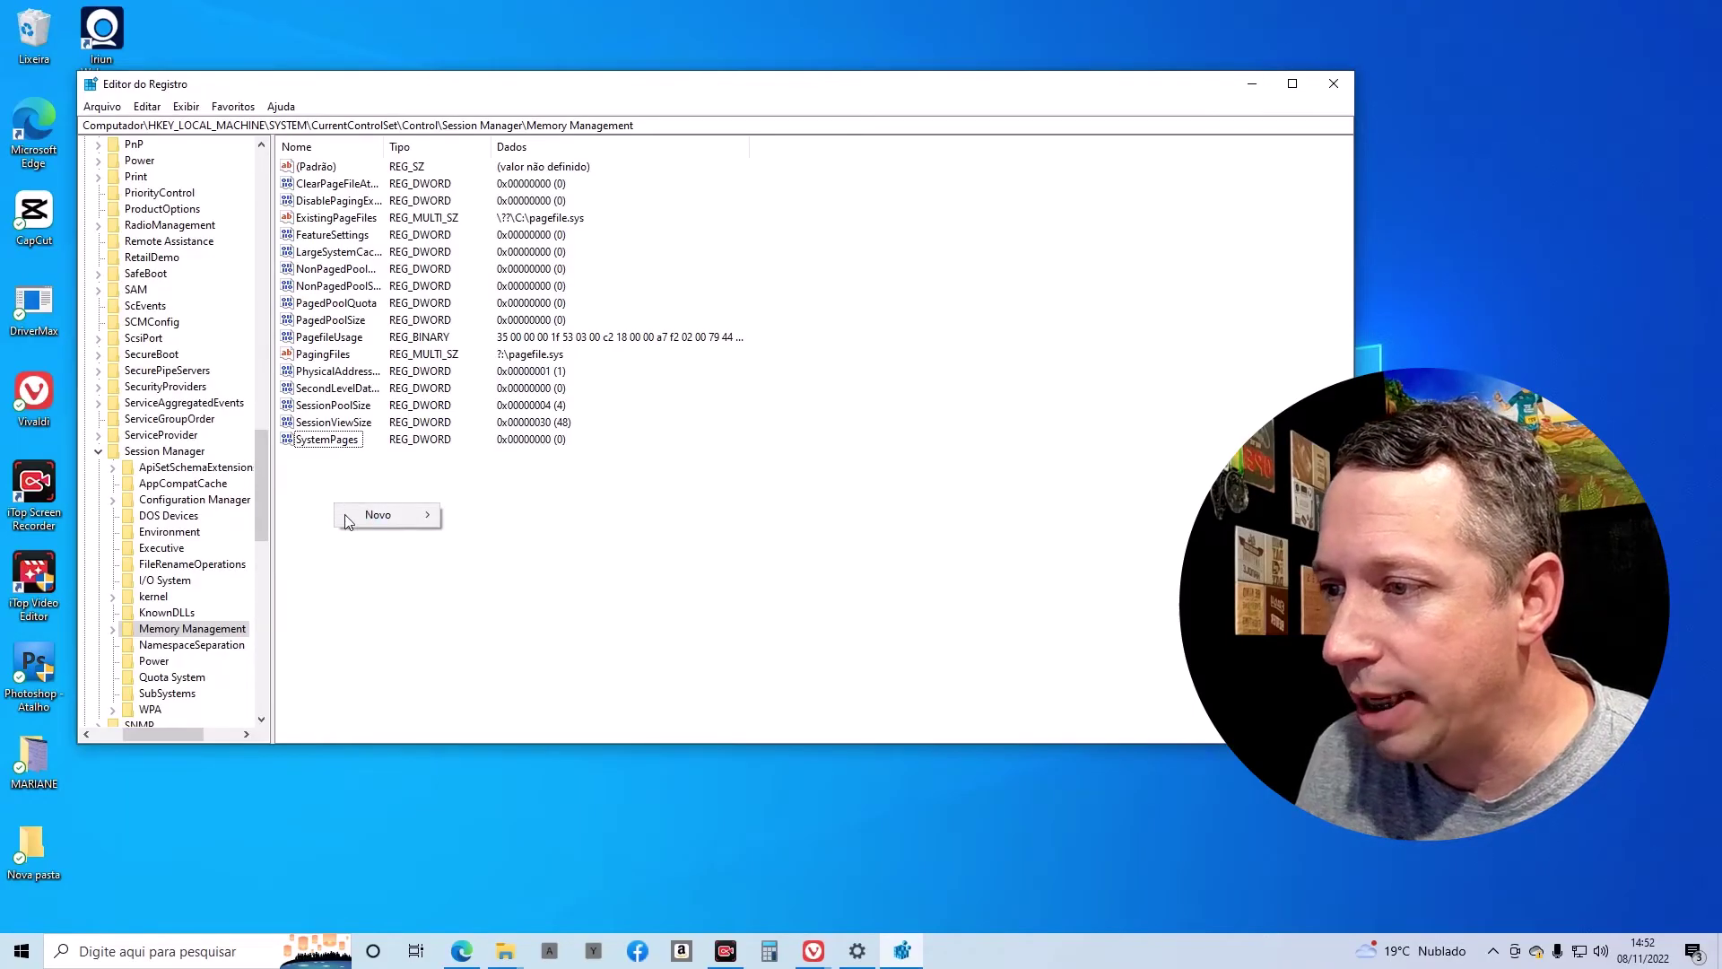
pyautogui.moveTo(377, 515)
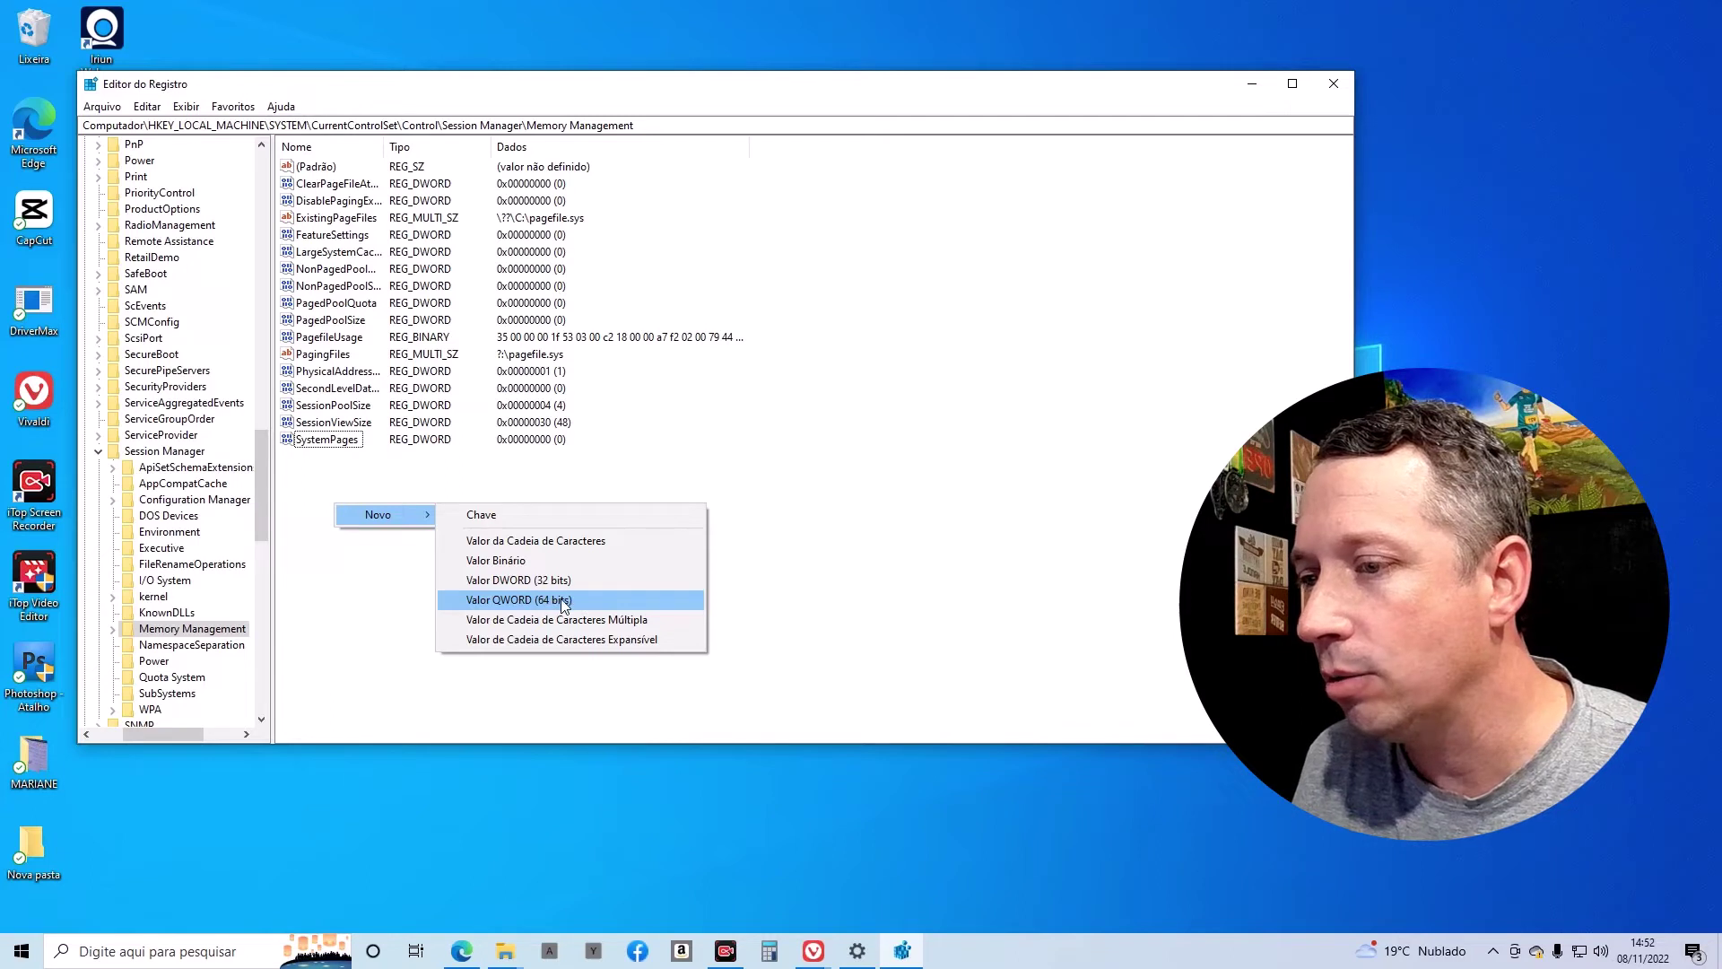
pyautogui.click(505, 600)
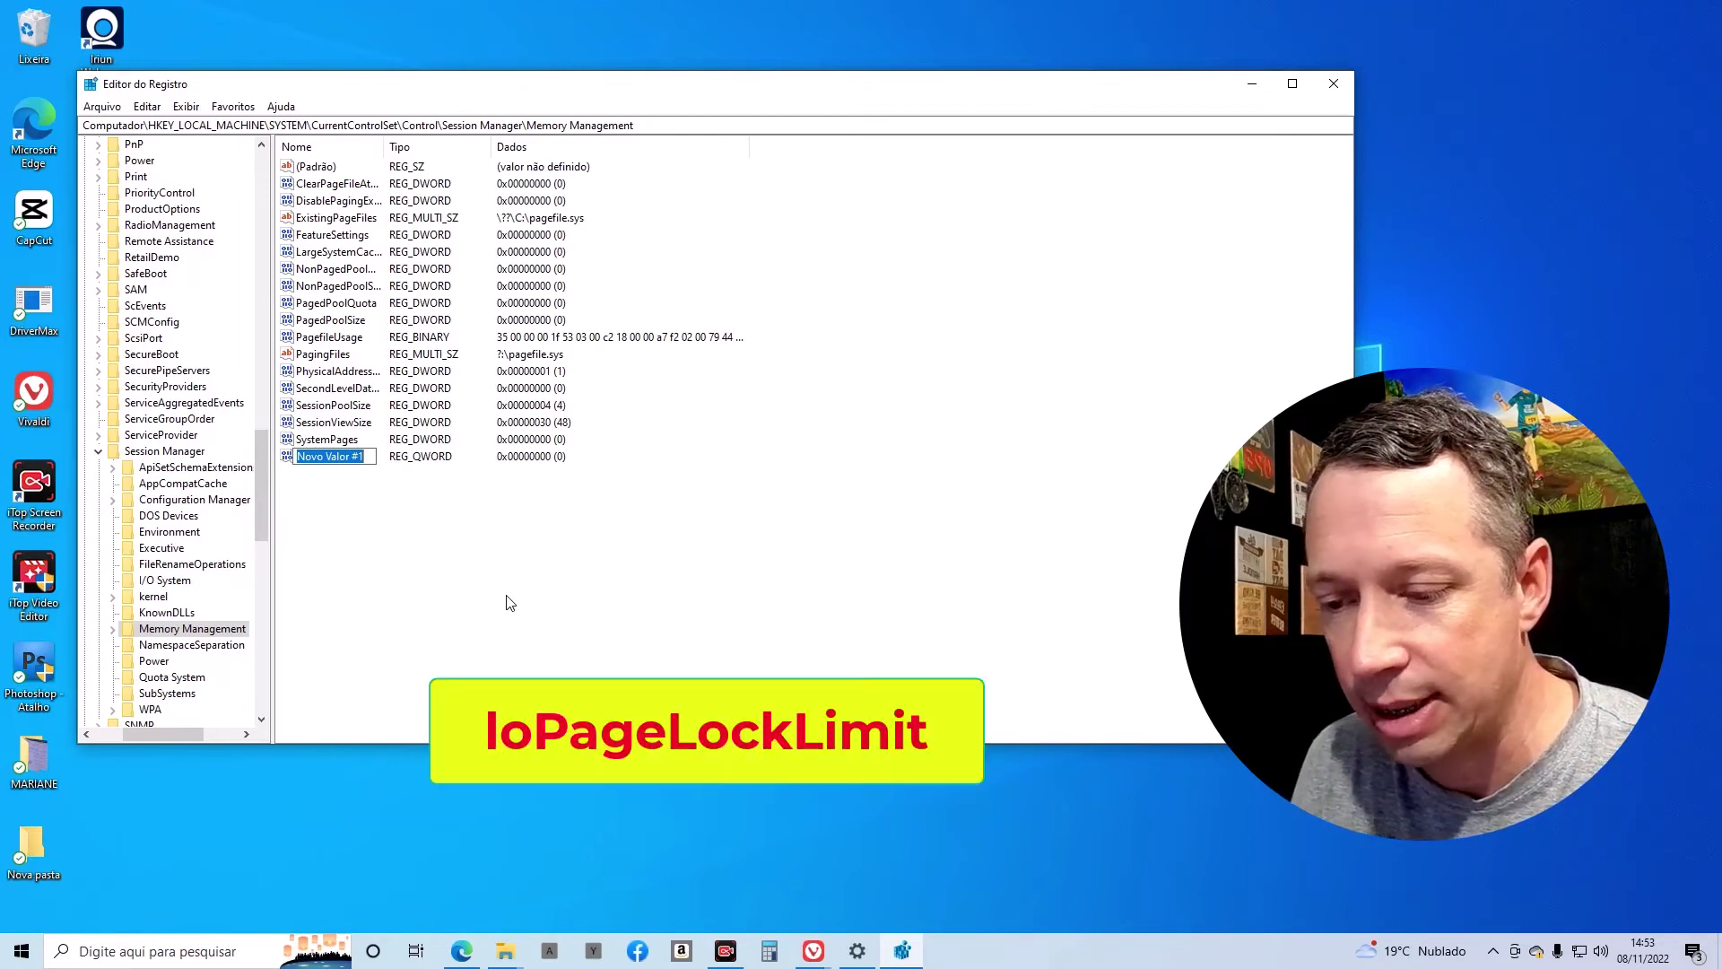
pyautogui.write('I')
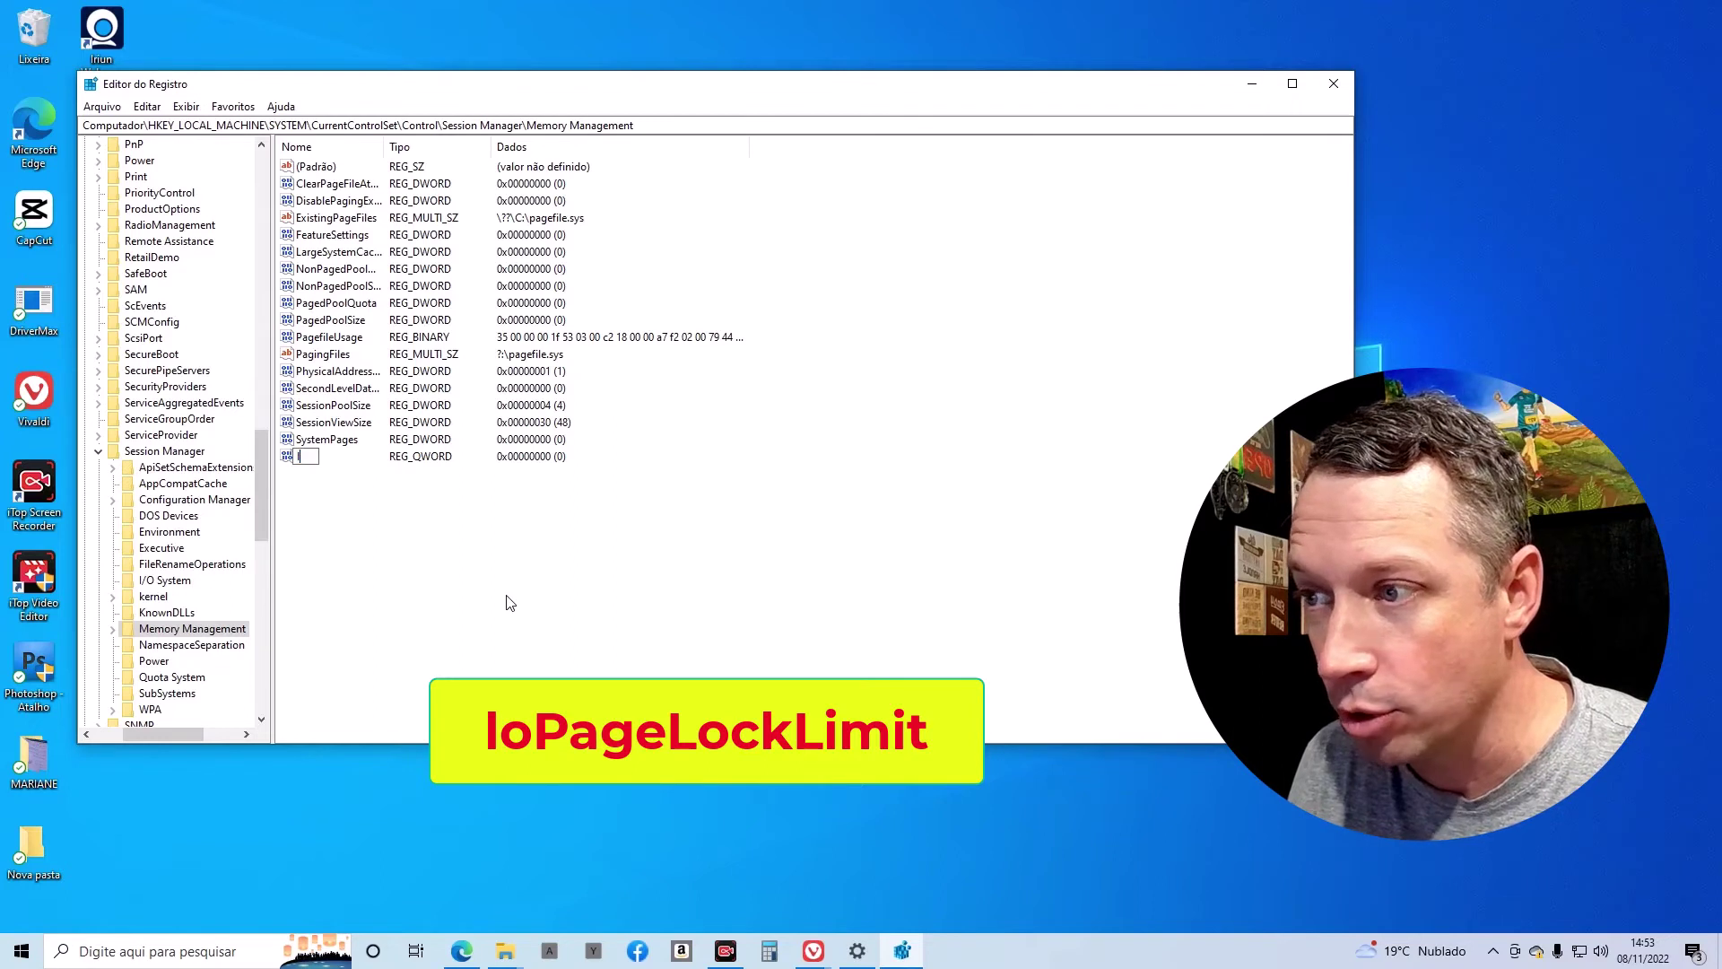
pyautogui.write('o')
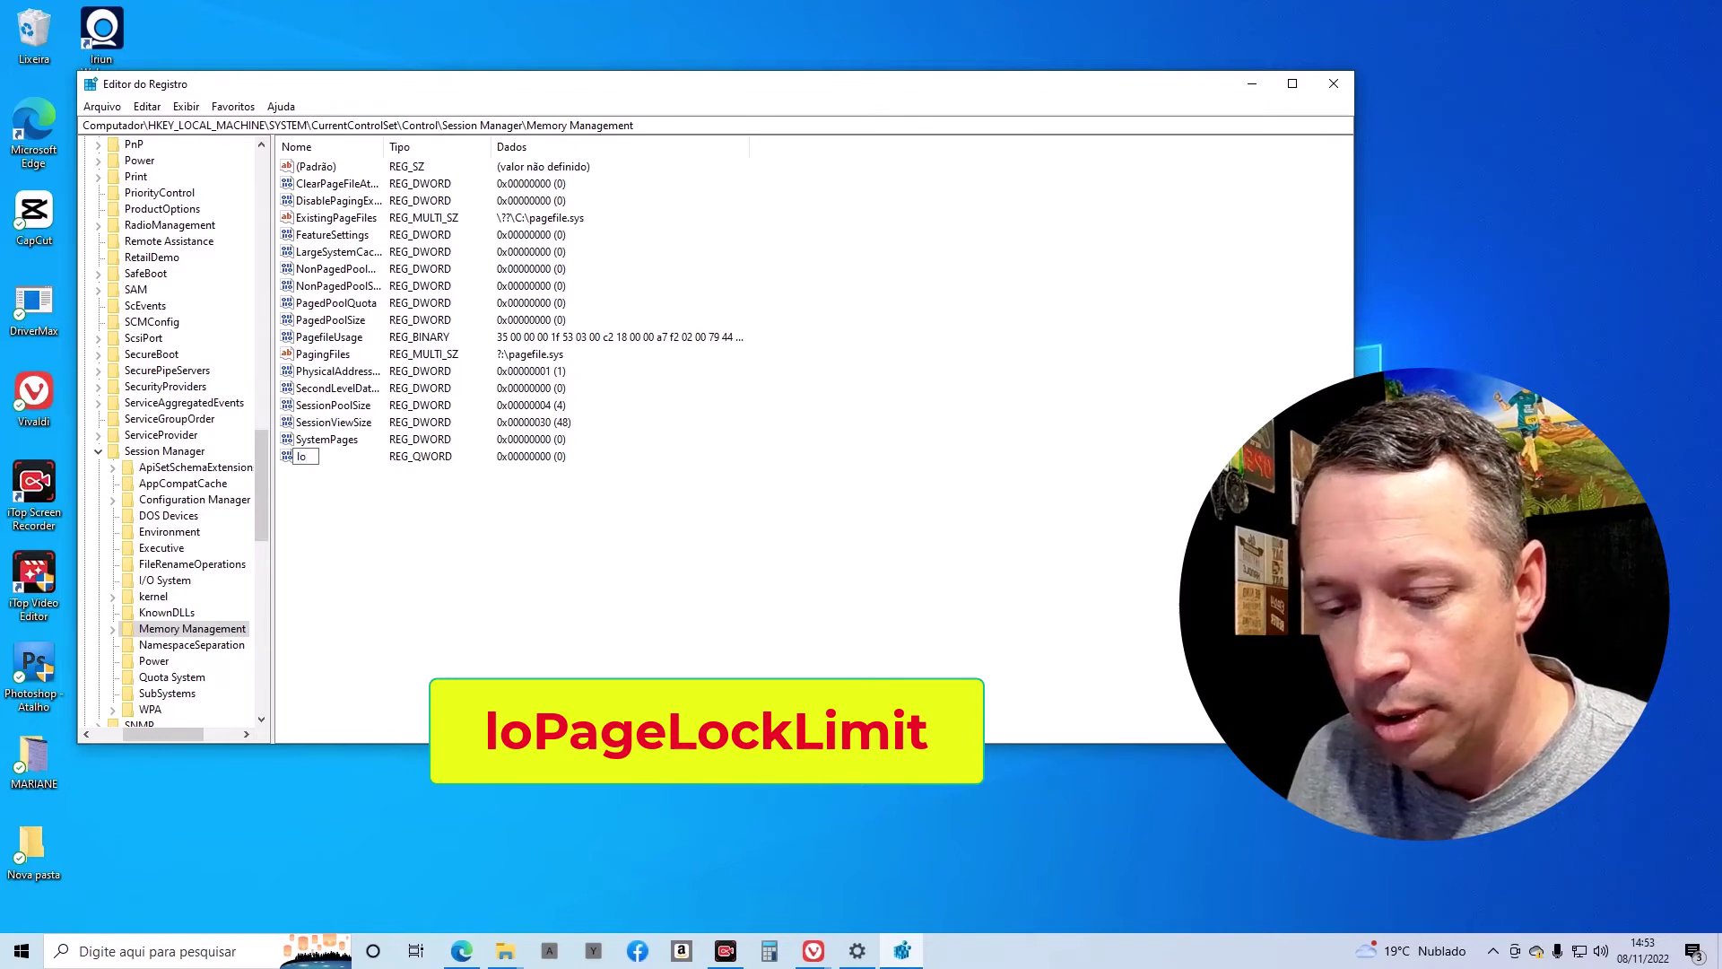
pyautogui.write('P')
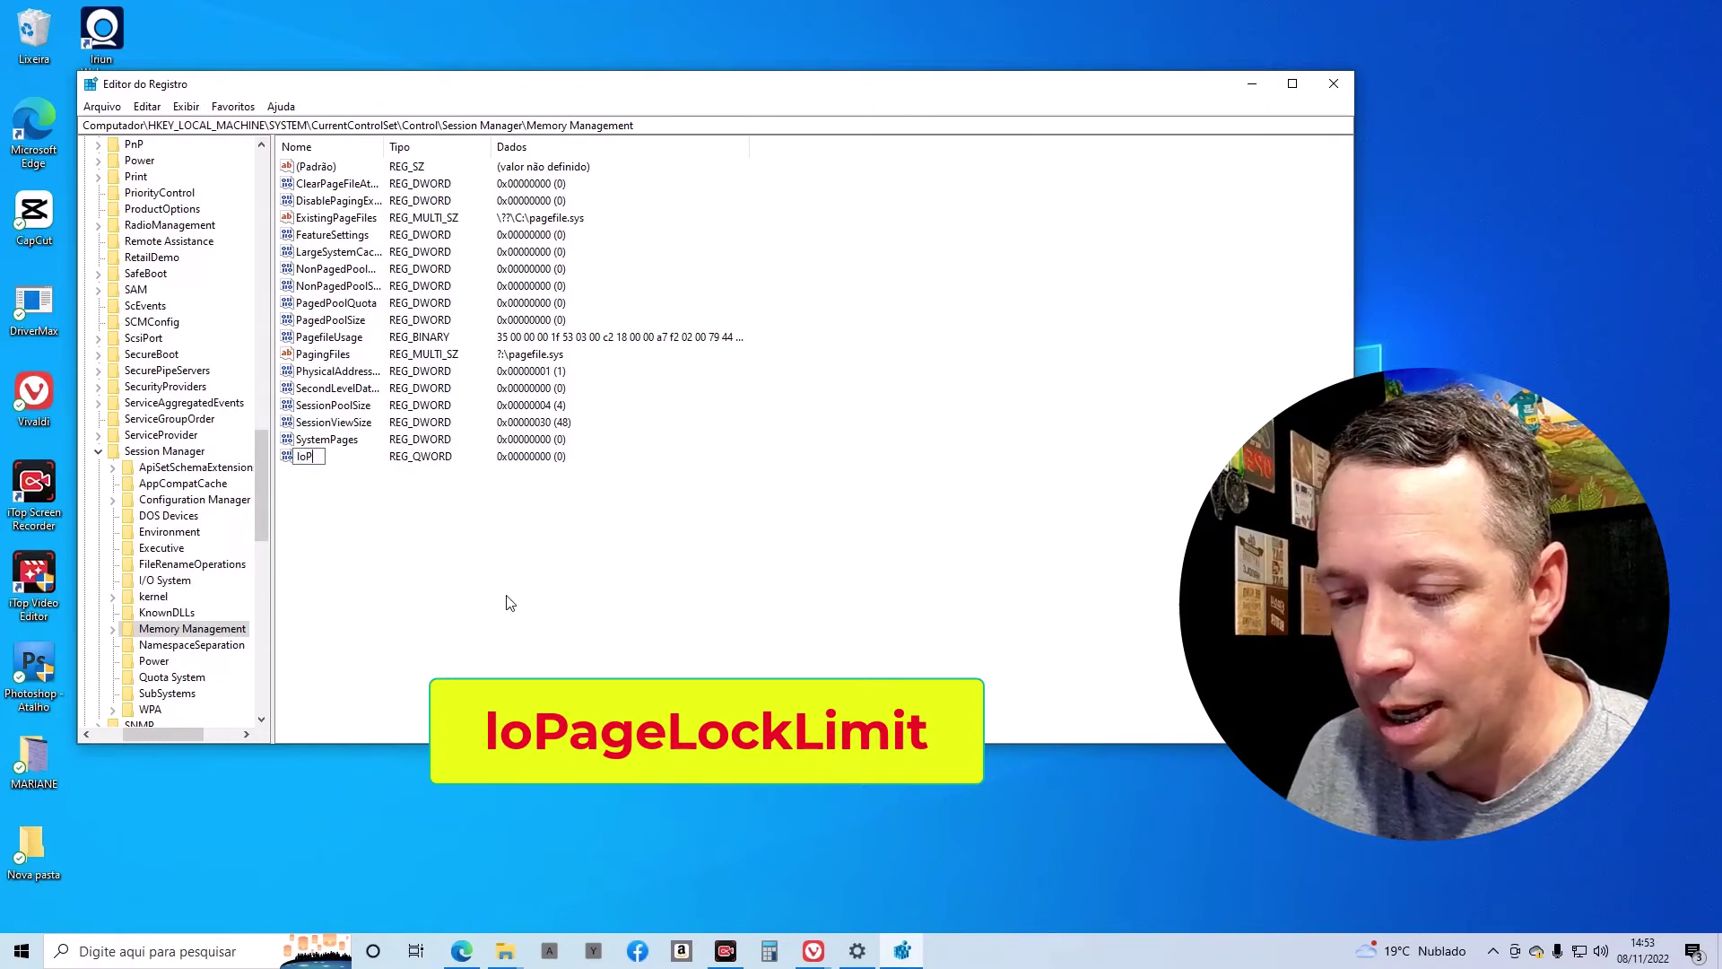
pyautogui.write('ageLockLimit')
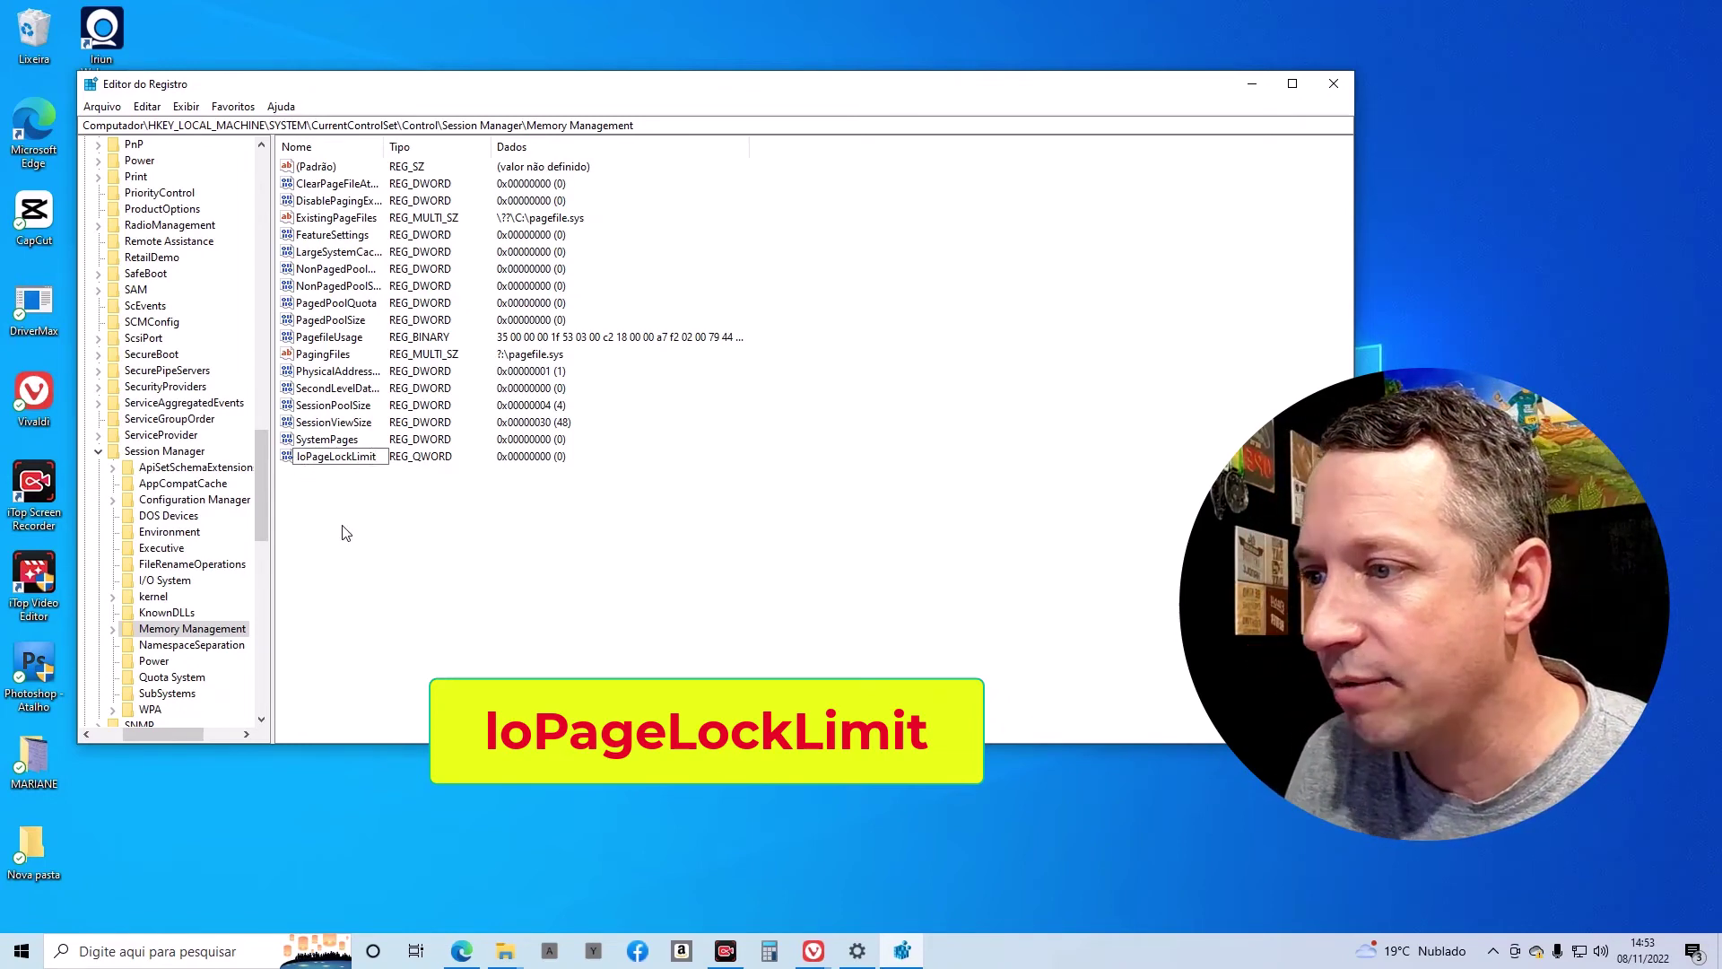
pyautogui.press('Return')
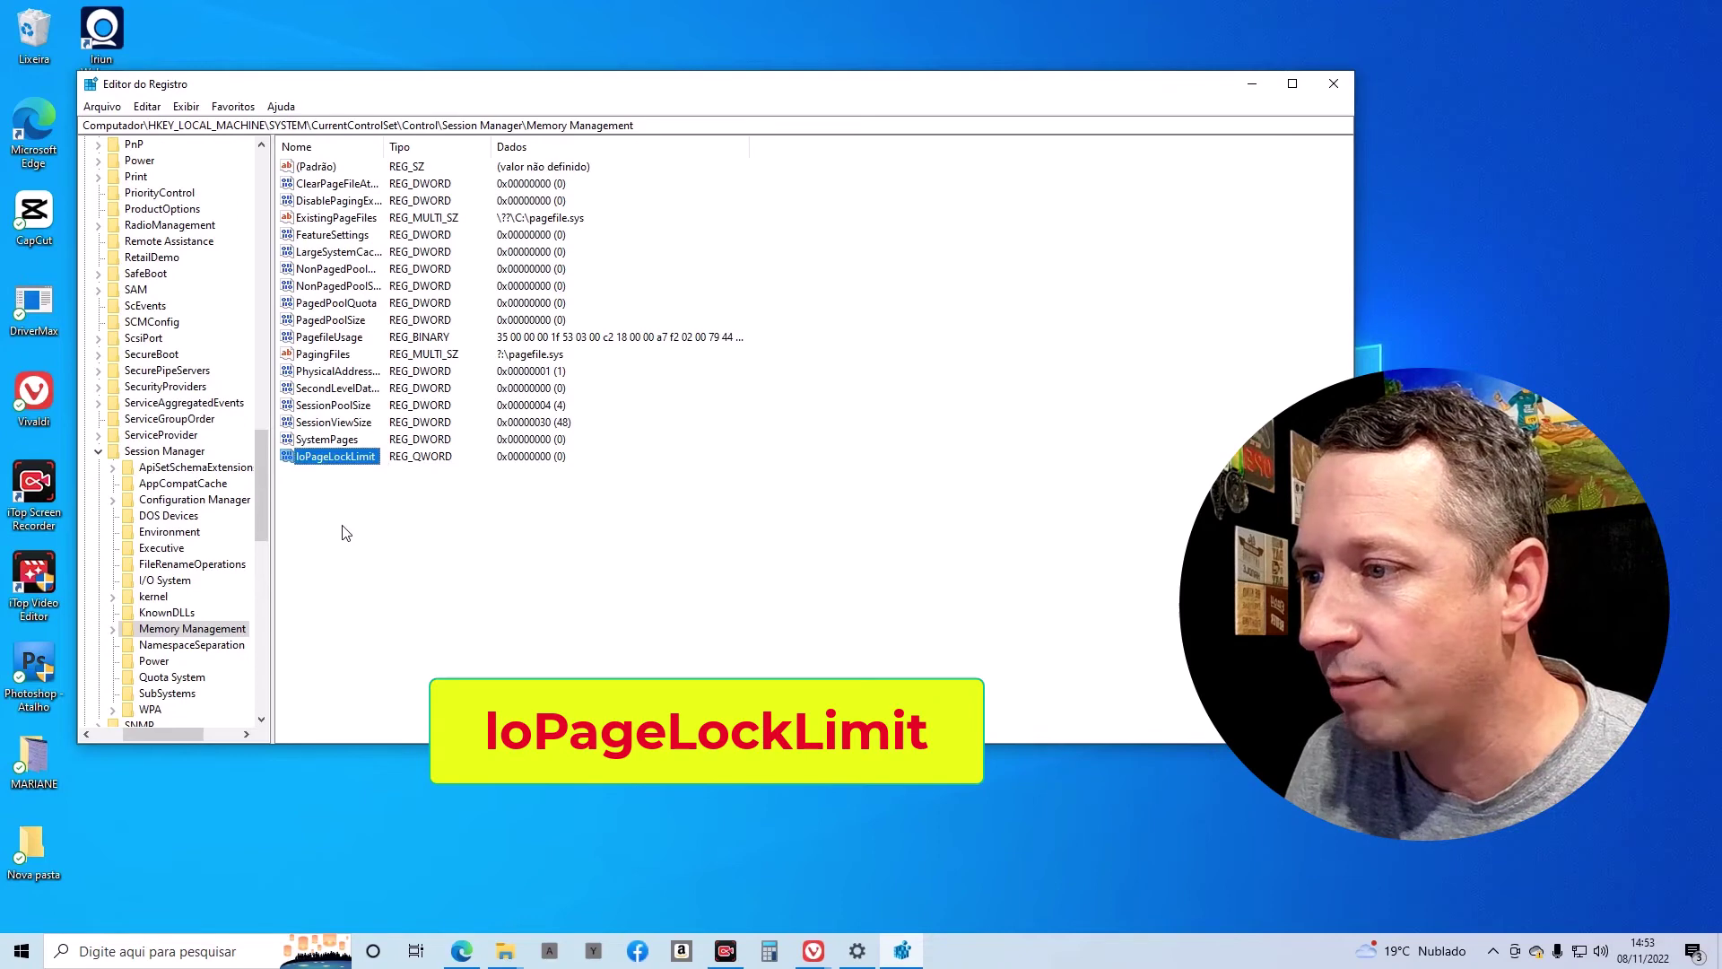
# Set the value data of IoPageLockLimit to F0000 in hexadecimal base.
pyautogui.doubleClick(326, 458)
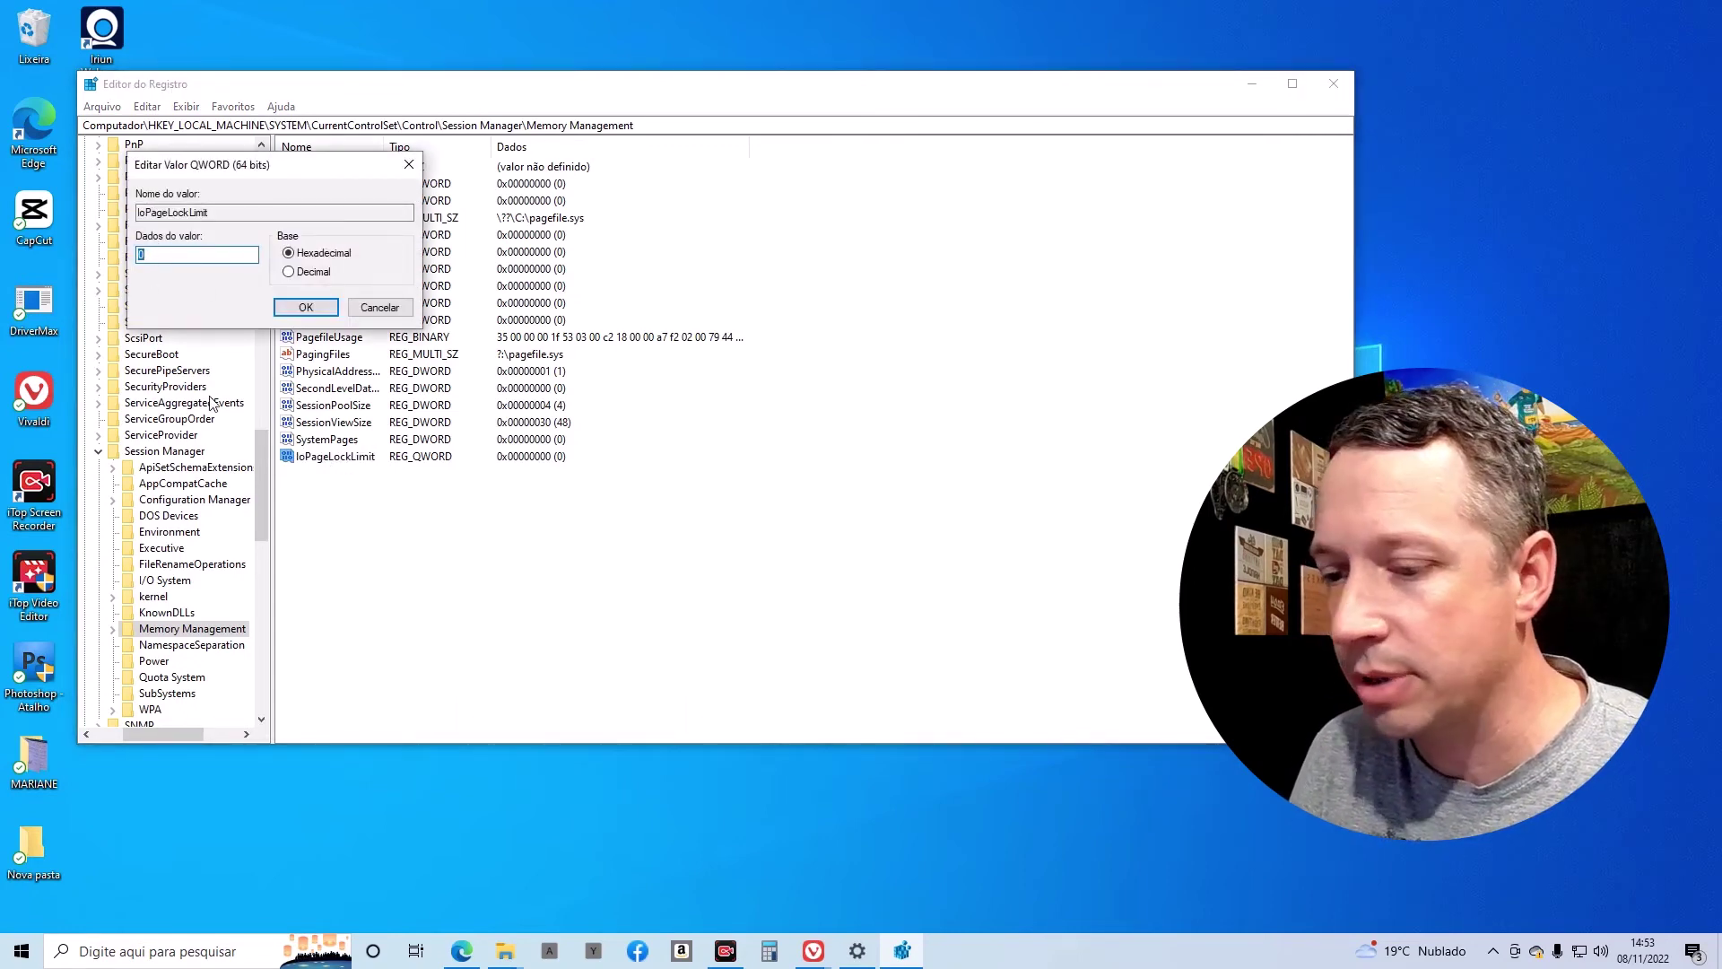
pyautogui.write('F')
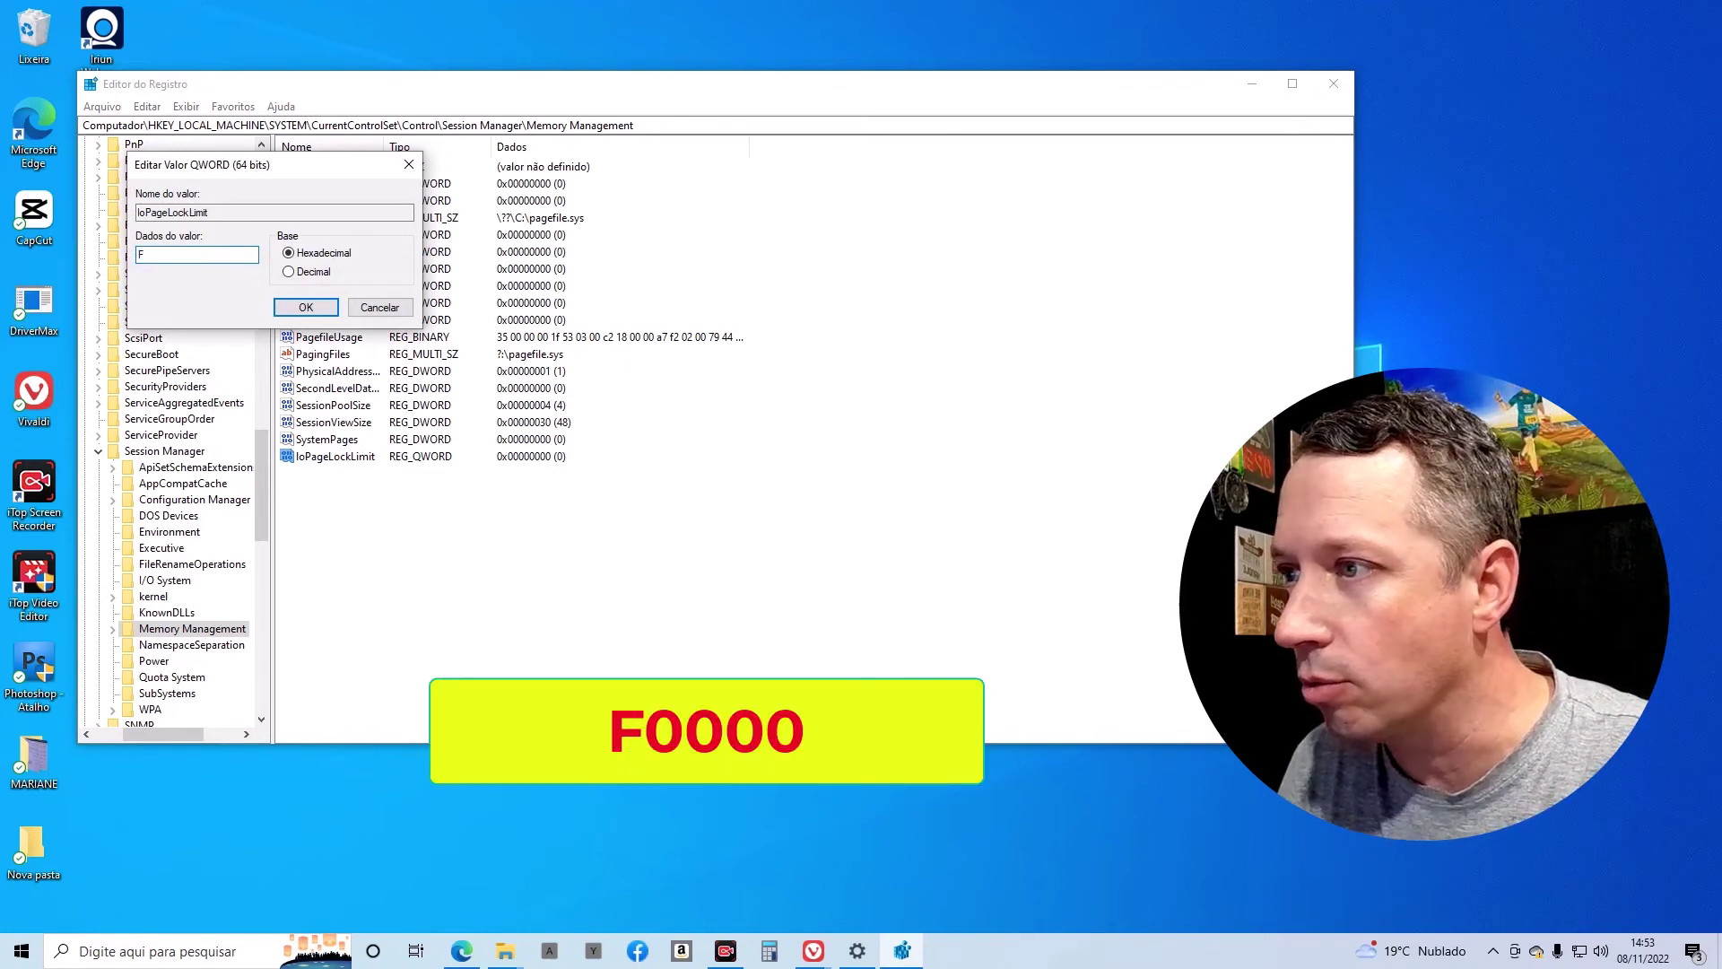
pyautogui.write('0000')
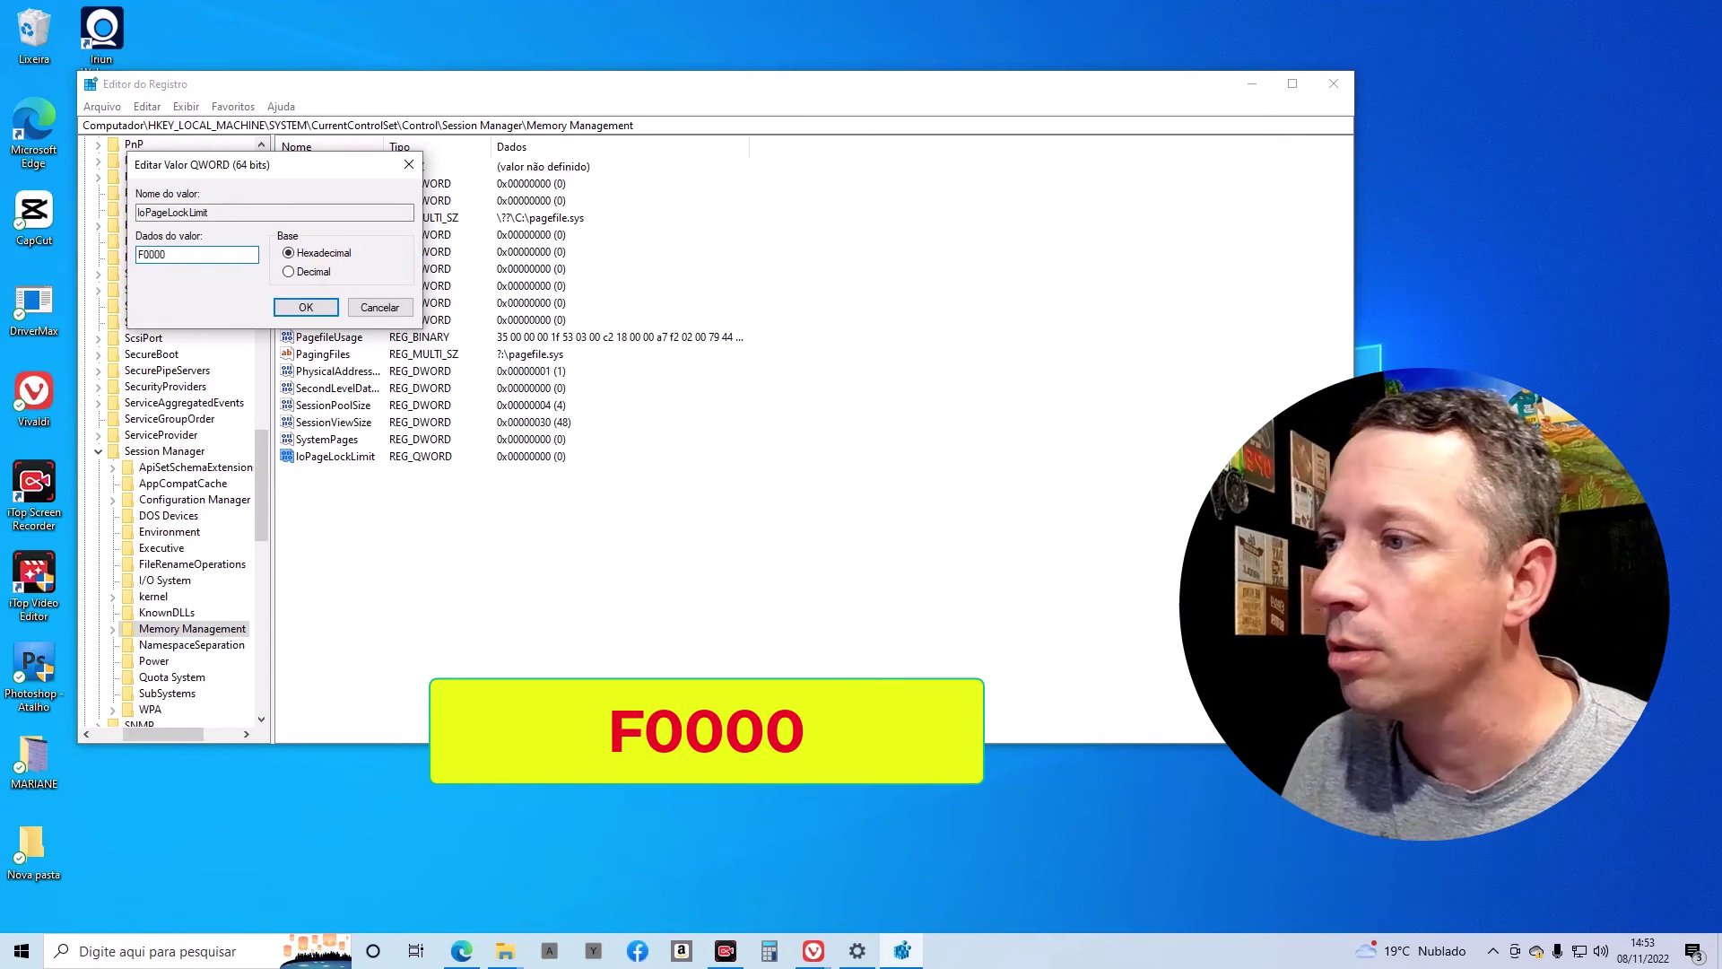
pyautogui.click(305, 308)
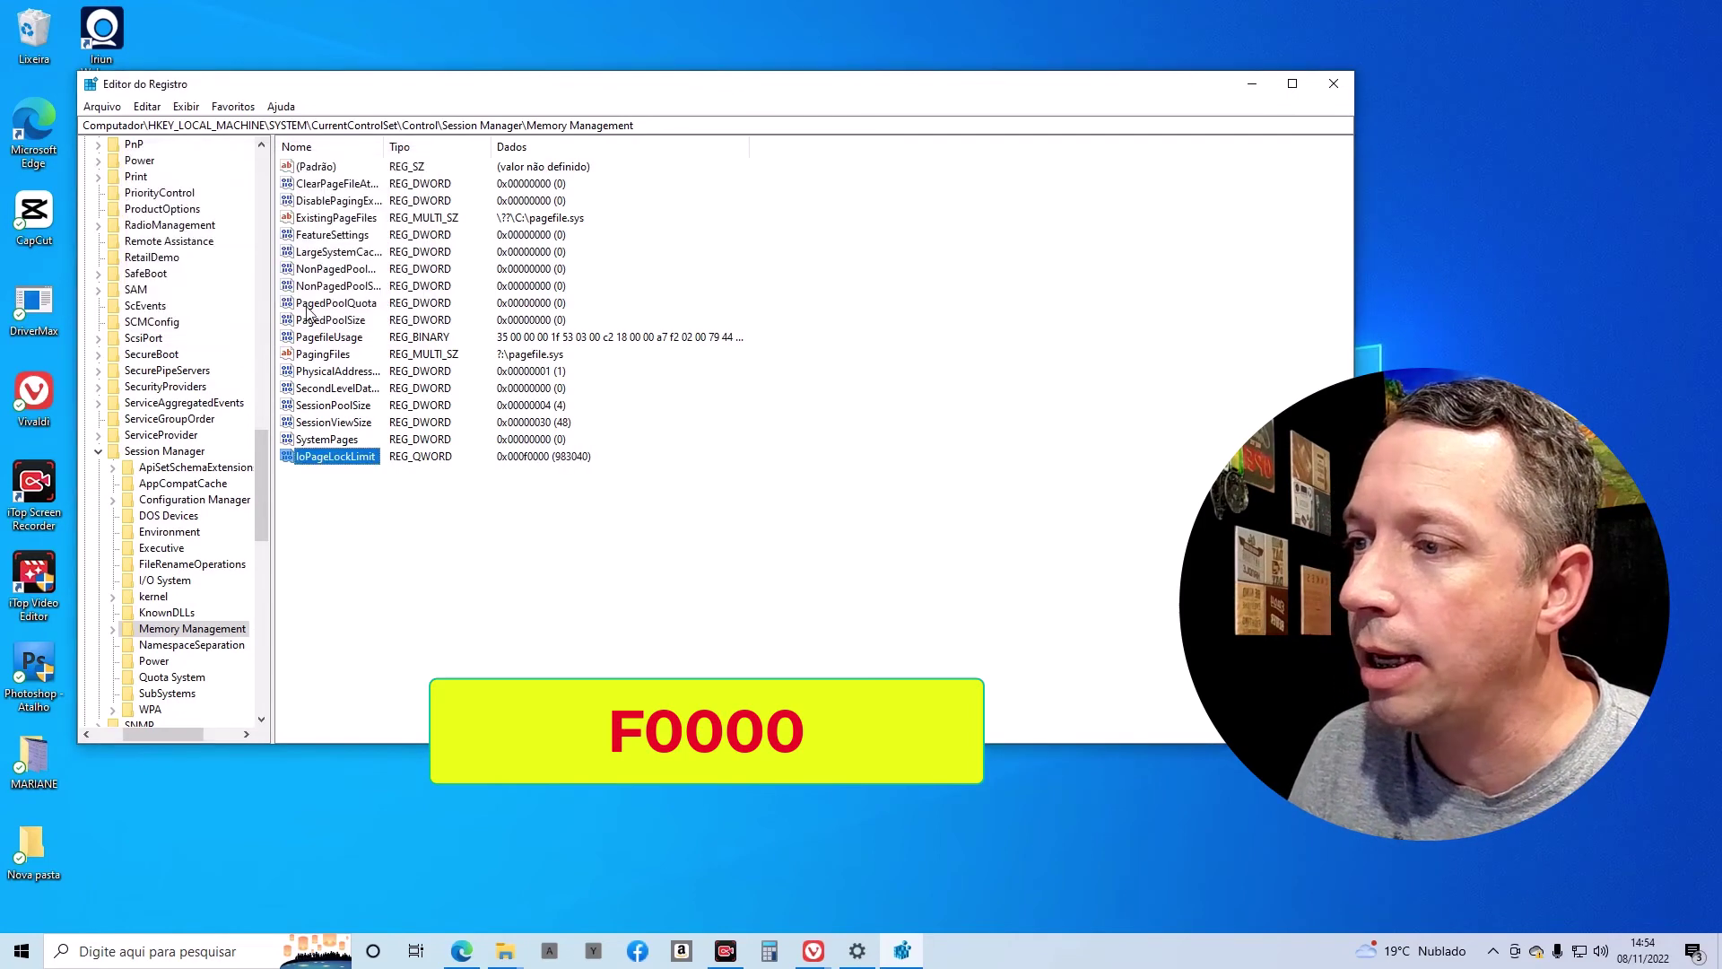